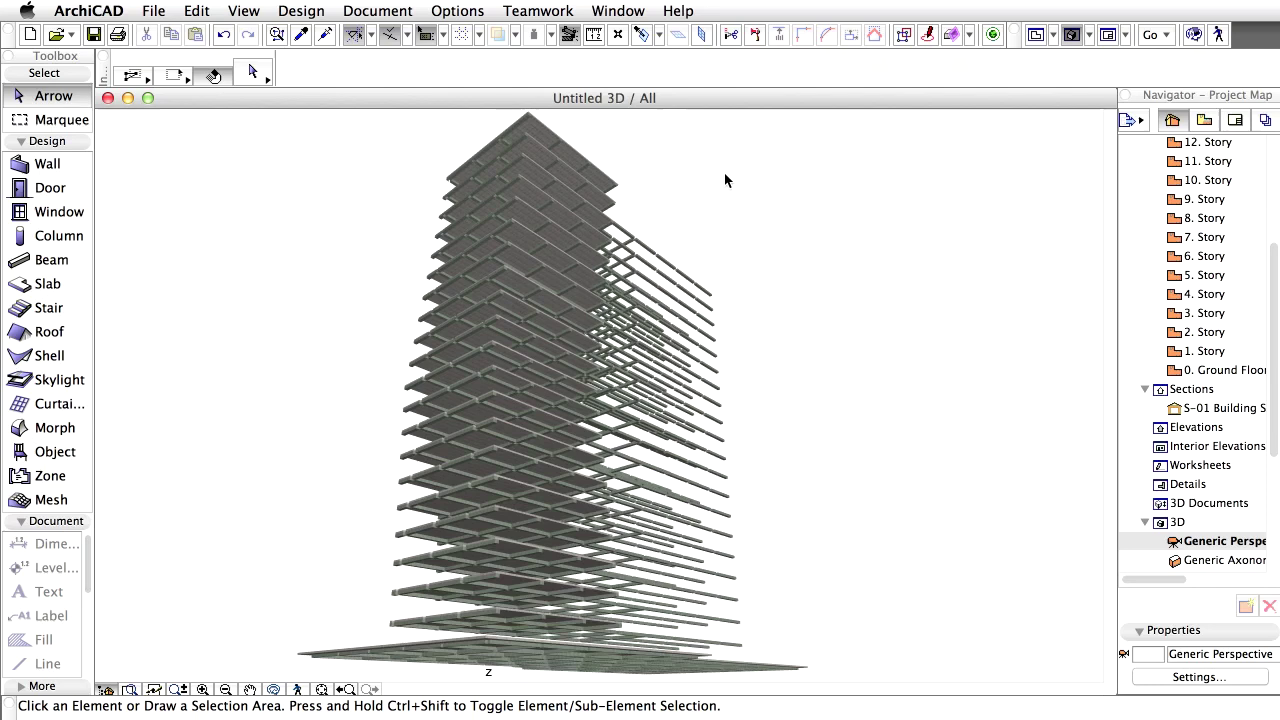
- Open the 2. Story floor plan and zoom in on the tower
click(1211, 335)
double_click(1213, 340)
click(233, 263)
click(538, 615)
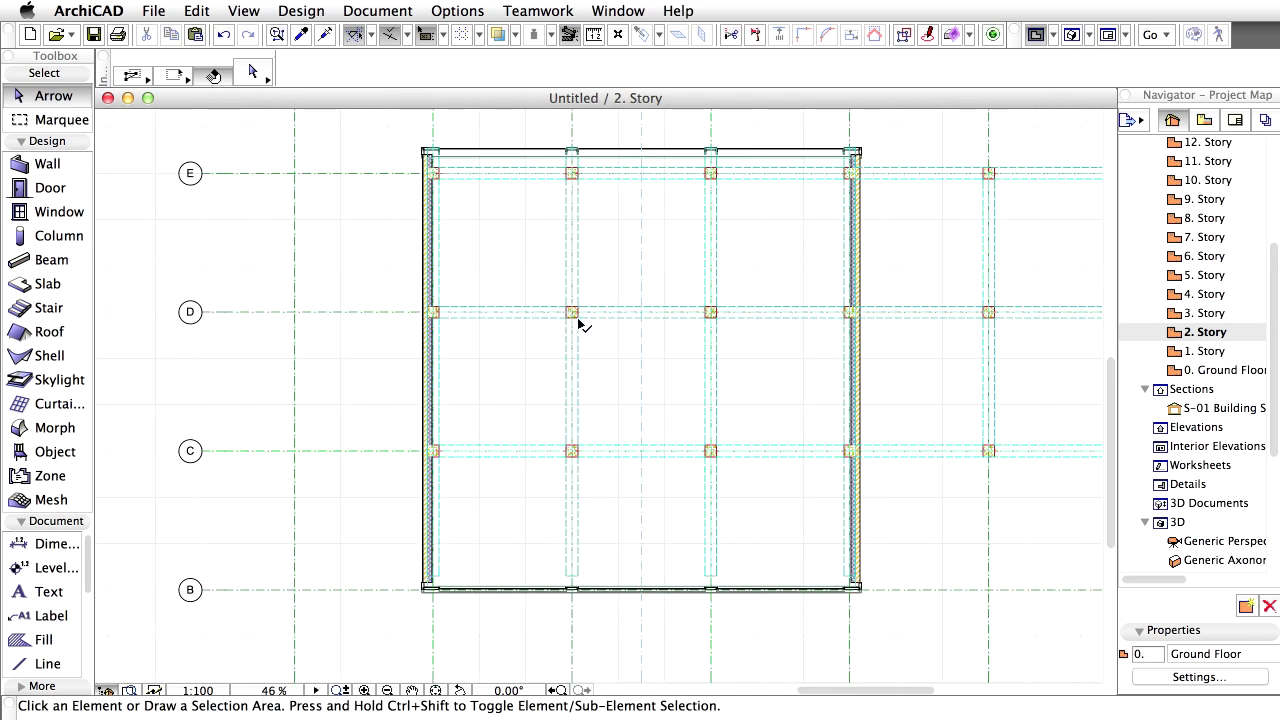
- Lock the Structural - Bearing, Structural - Grid and Marker - Section layers via a column, grid line and section line
mouse_move(579, 320)
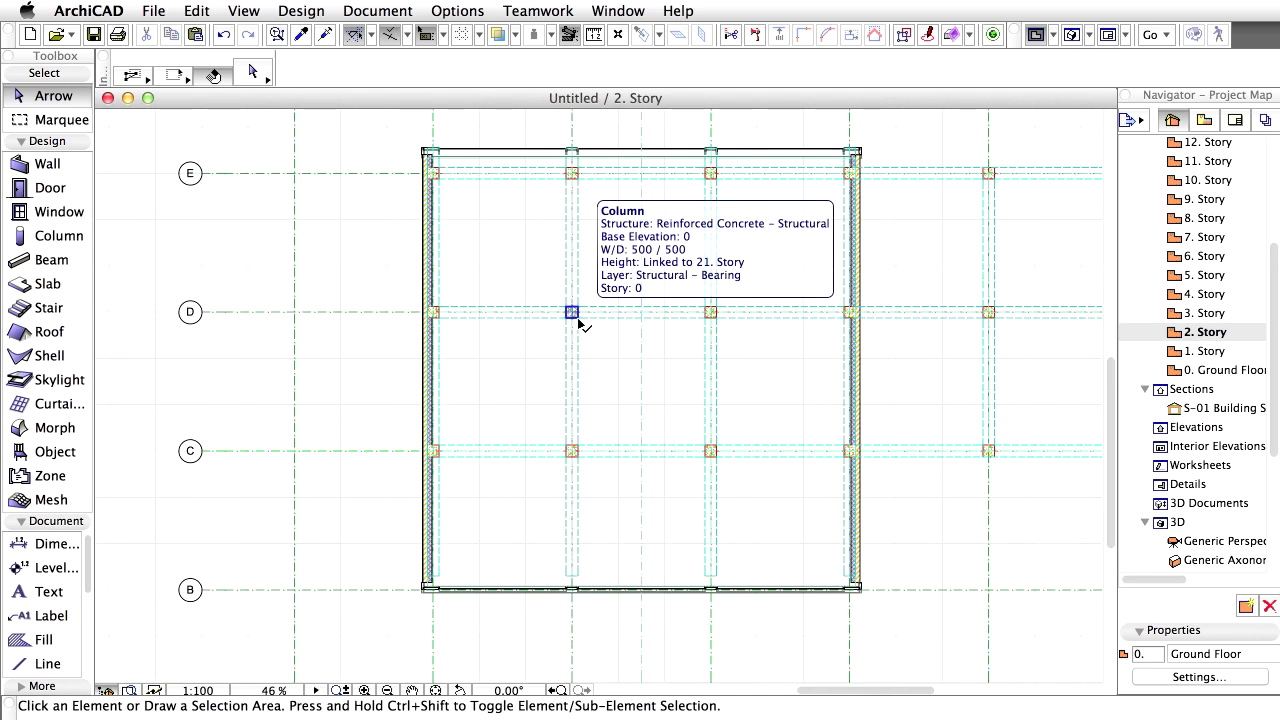
right_click(579, 321)
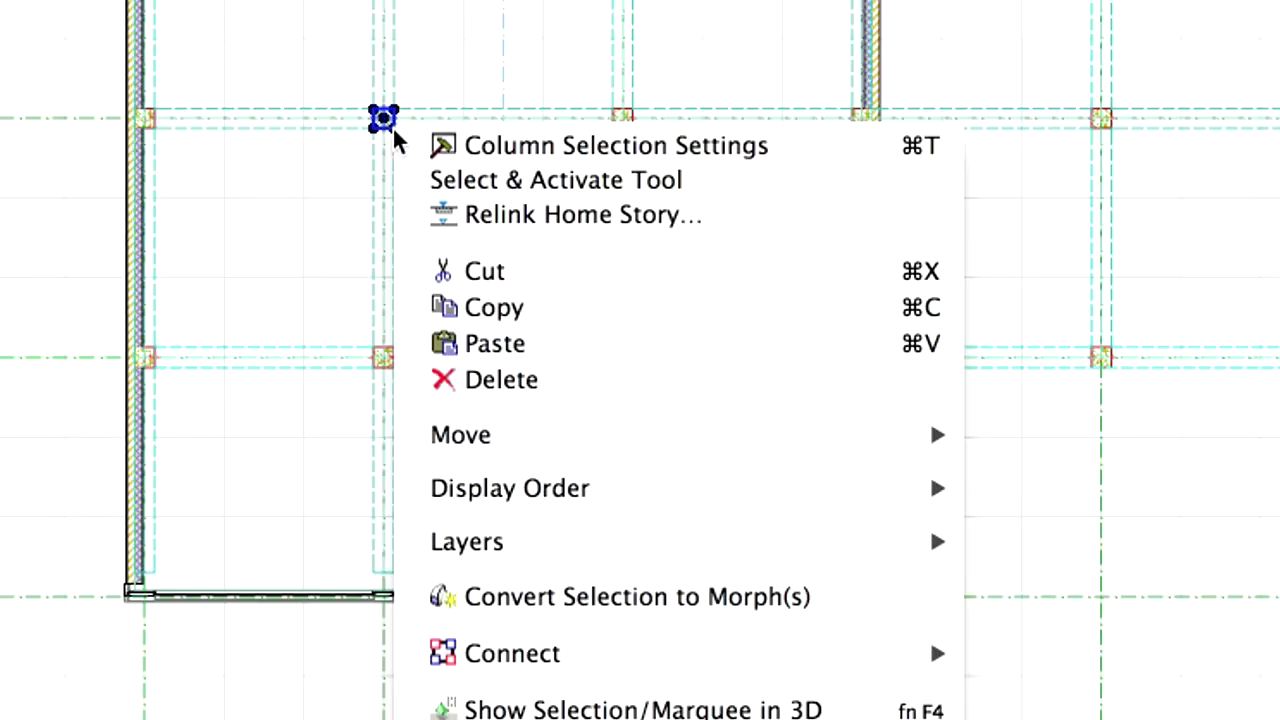
mouse_move(738, 543)
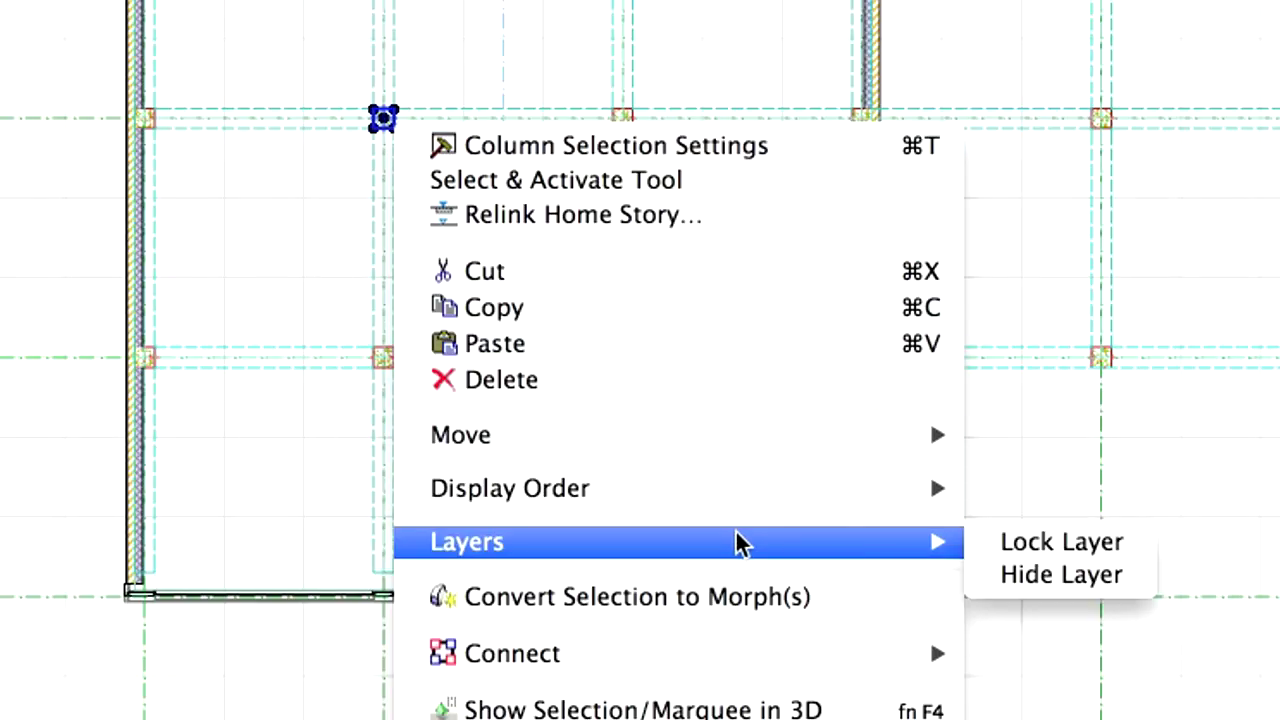
click(1127, 553)
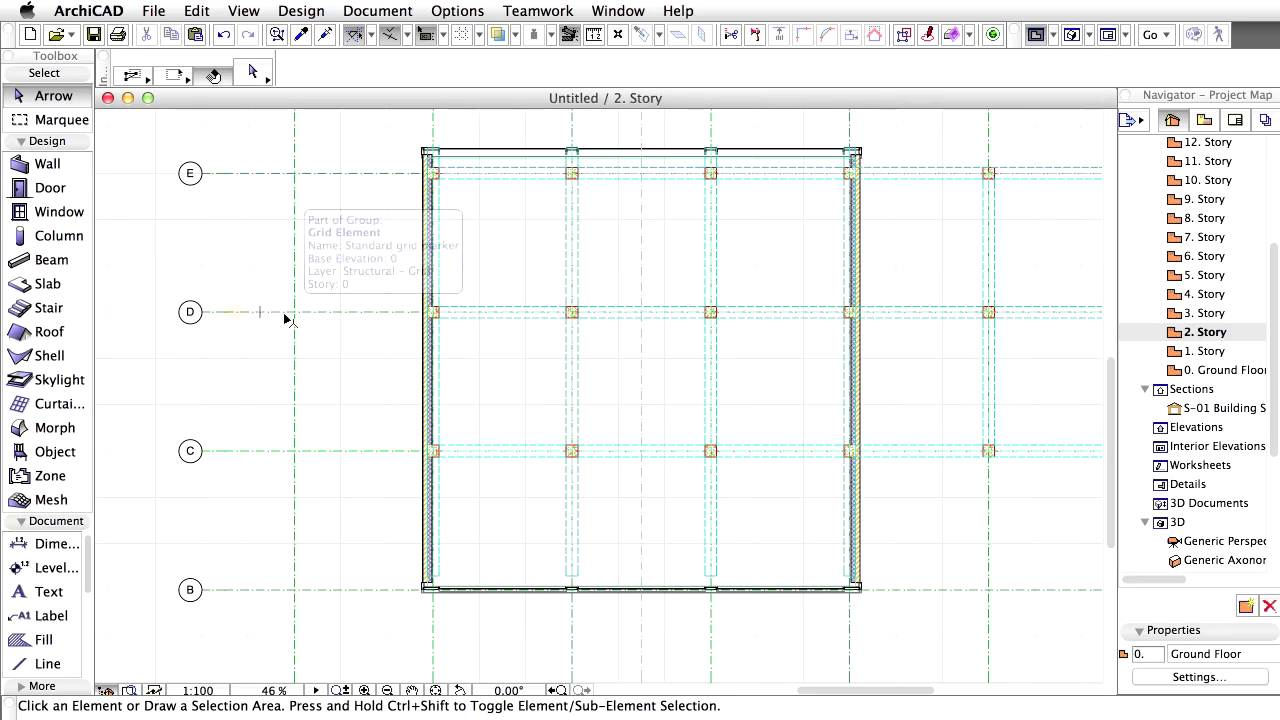
right_click(283, 312)
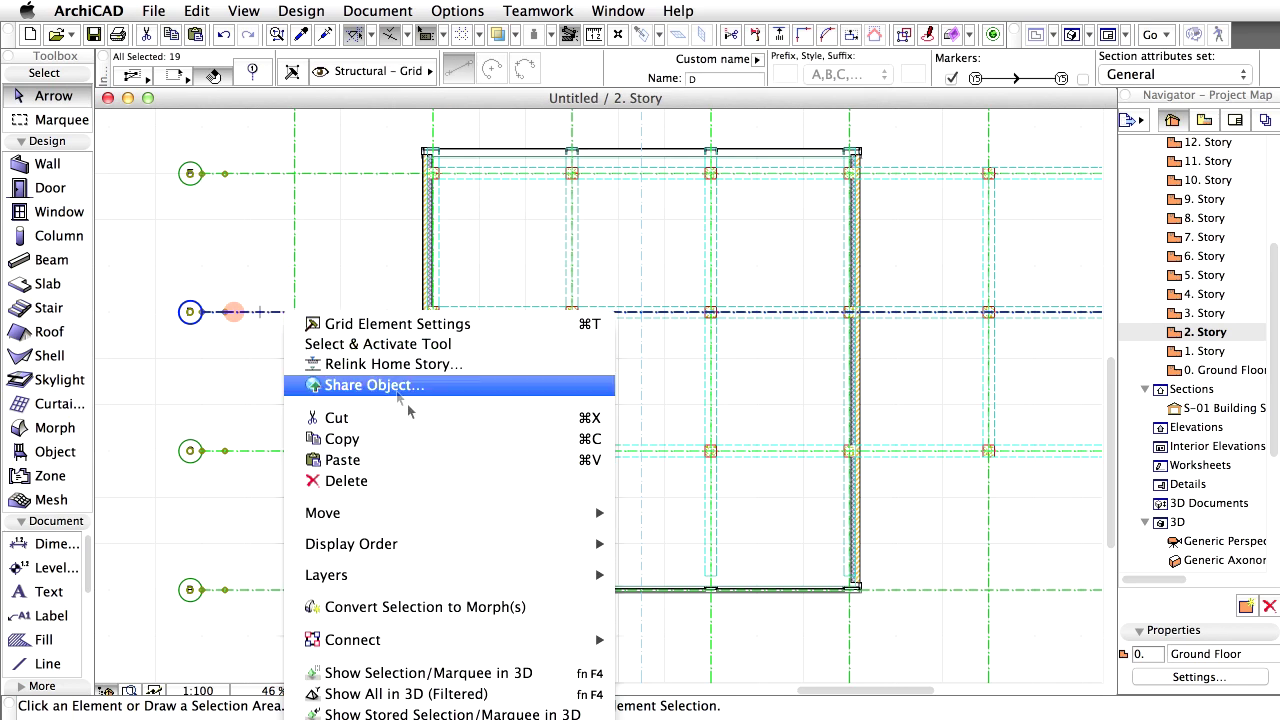
mouse_move(598, 575)
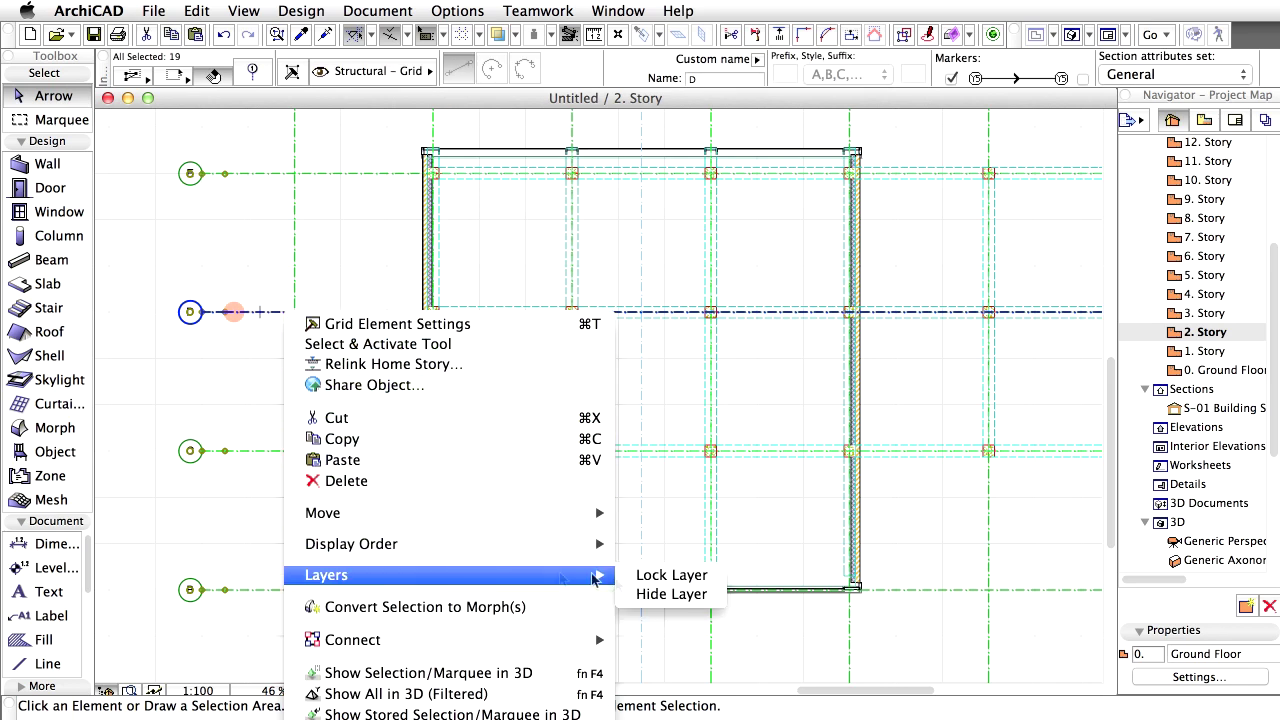
click(717, 585)
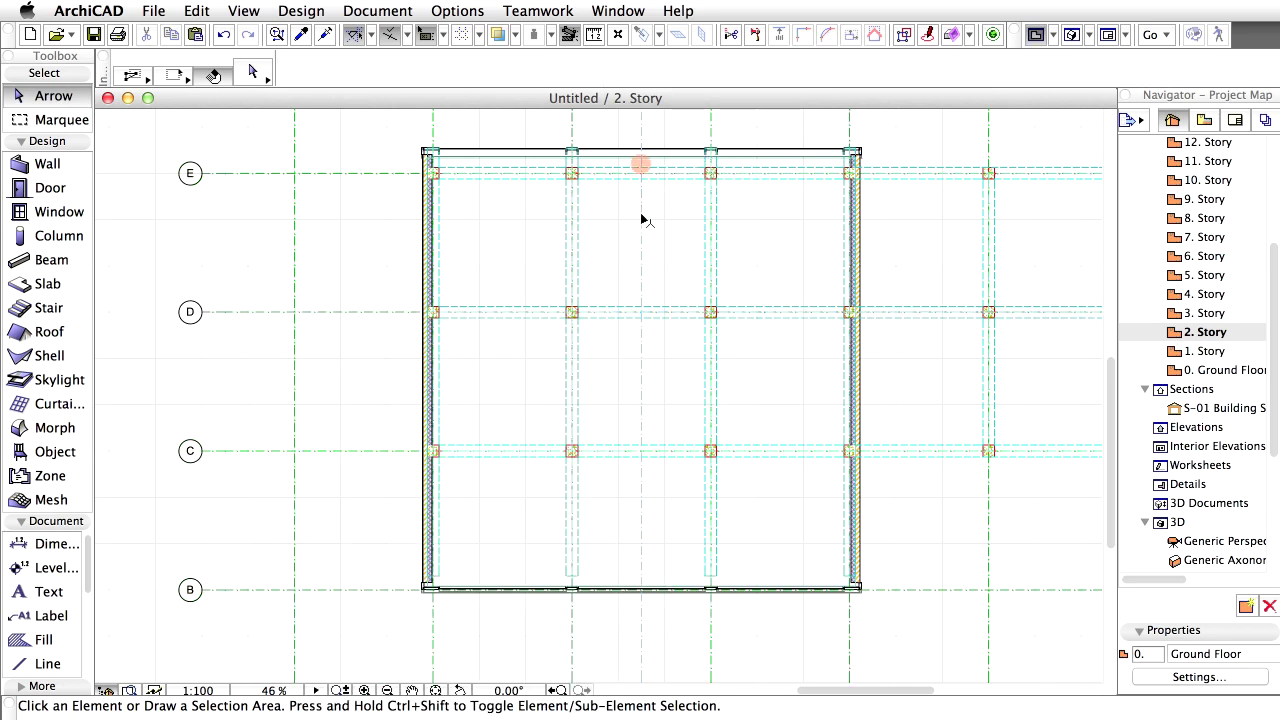
right_click(642, 214)
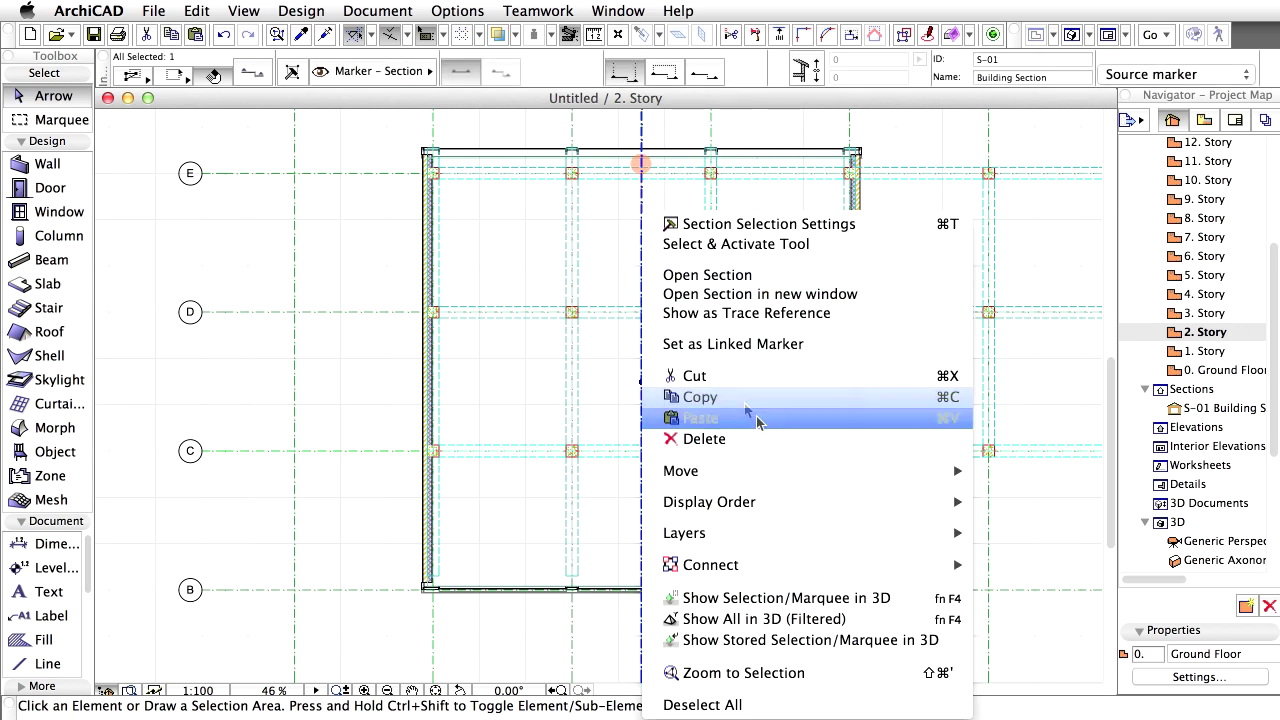
mouse_move(809, 533)
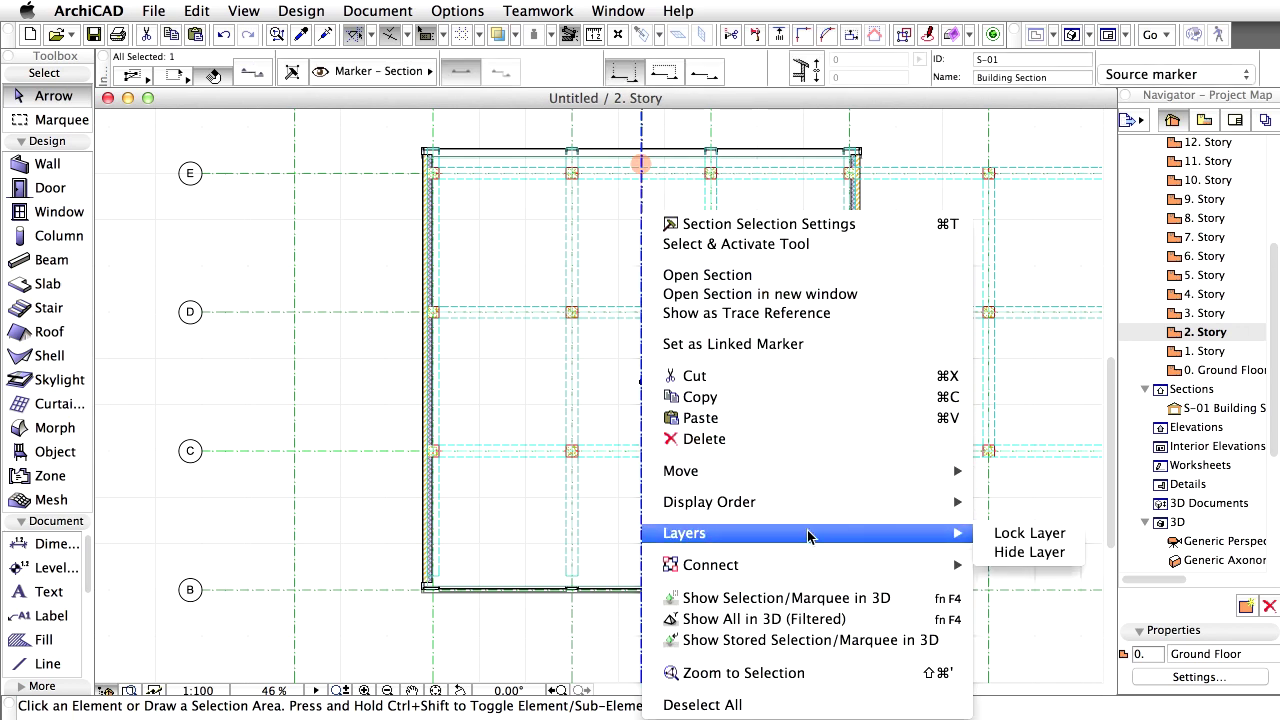
click(1071, 538)
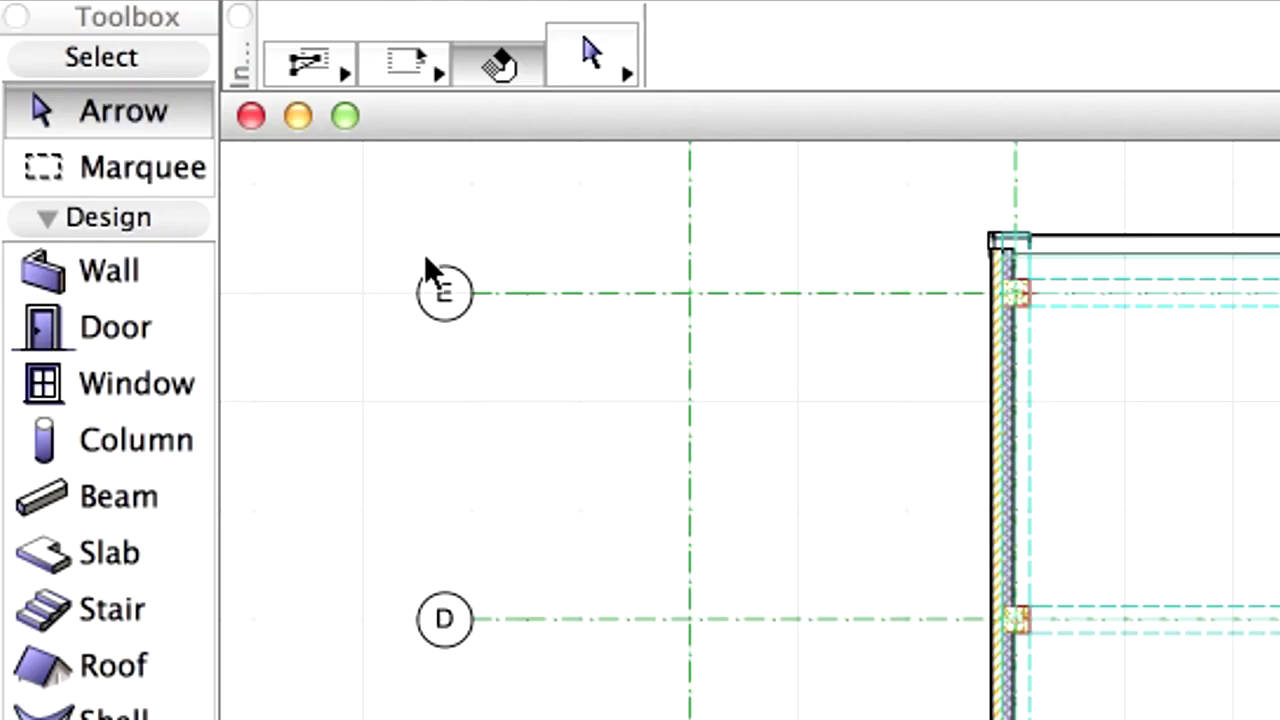
- Draw an all-stories rectangular marquee around the whole tower footprint
click(150, 170)
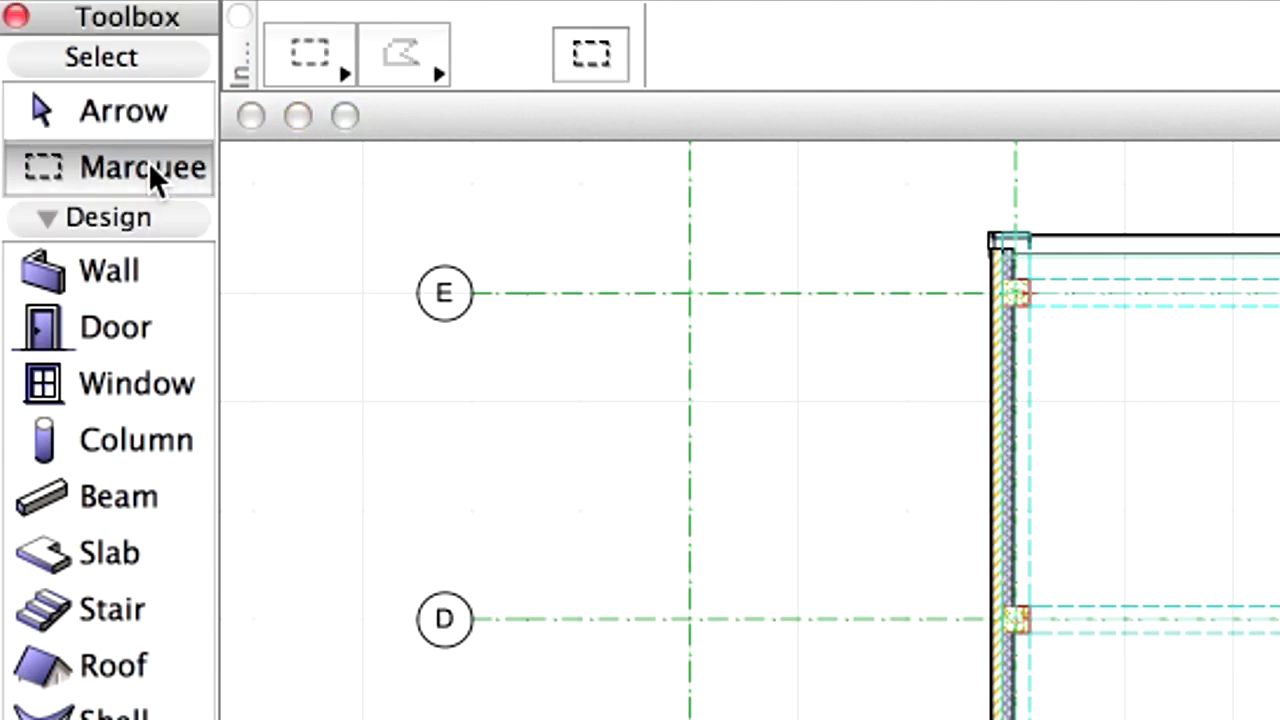
click(333, 74)
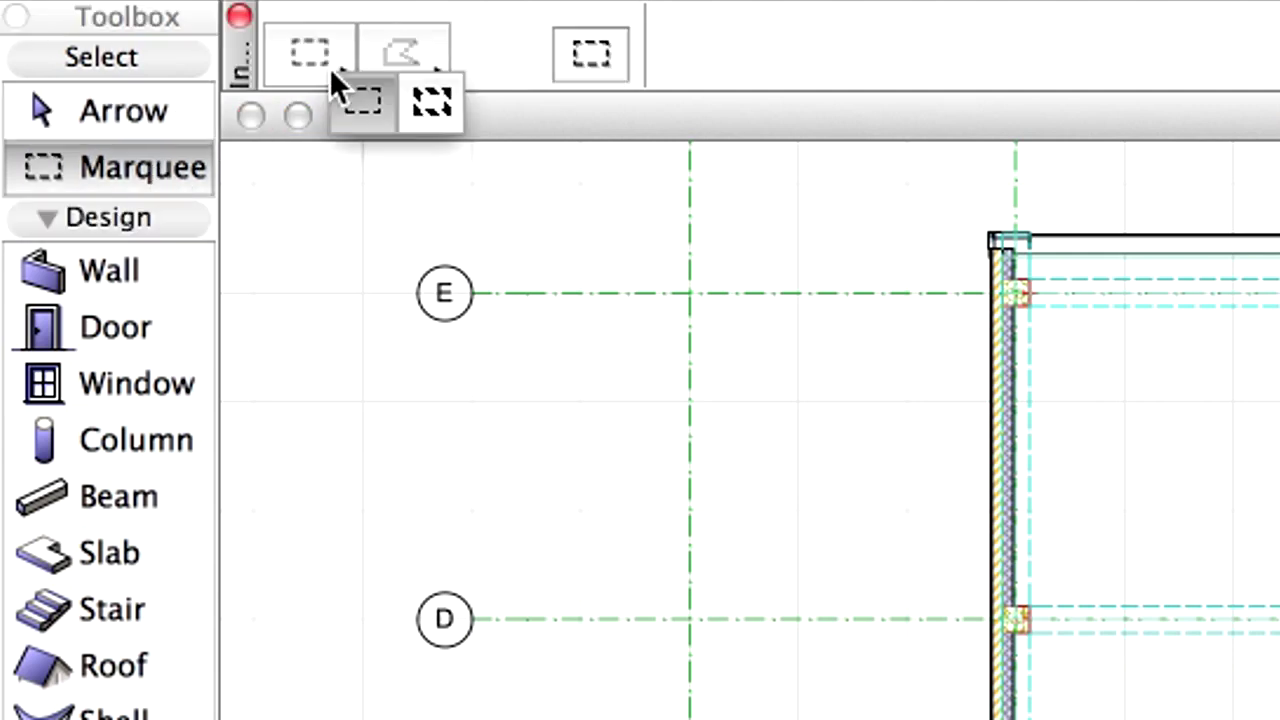
click(434, 112)
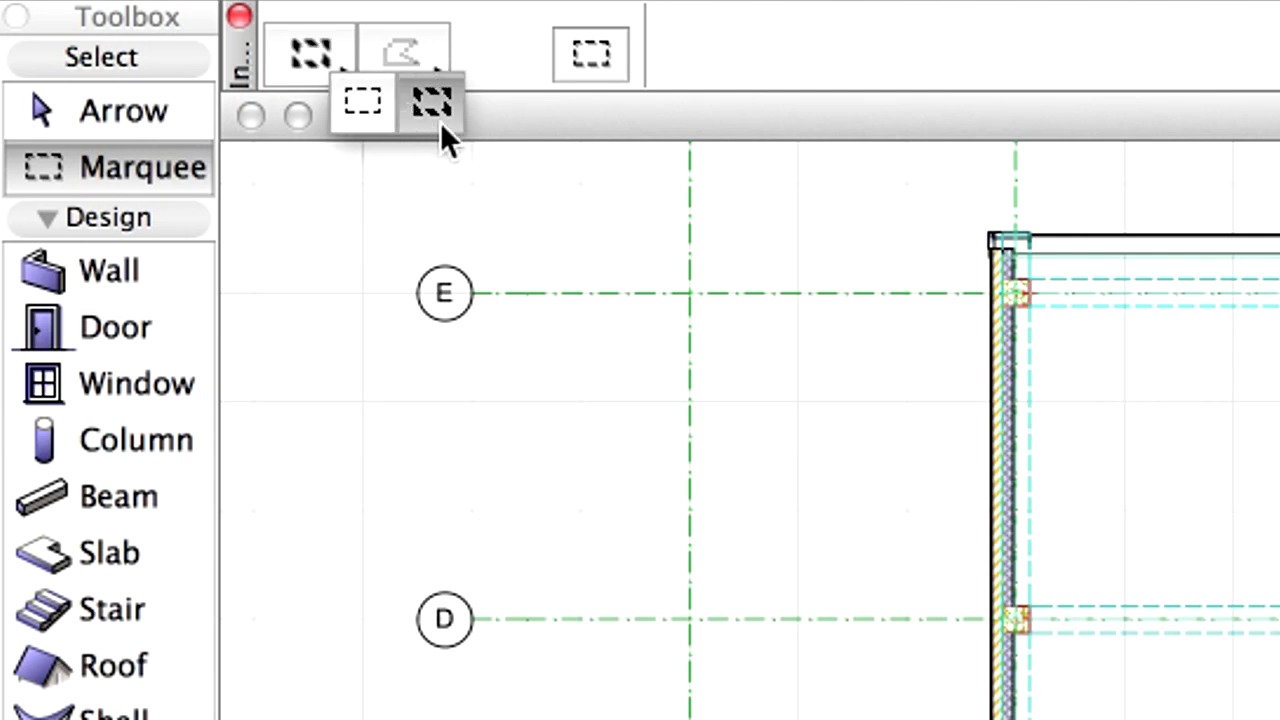
click(440, 122)
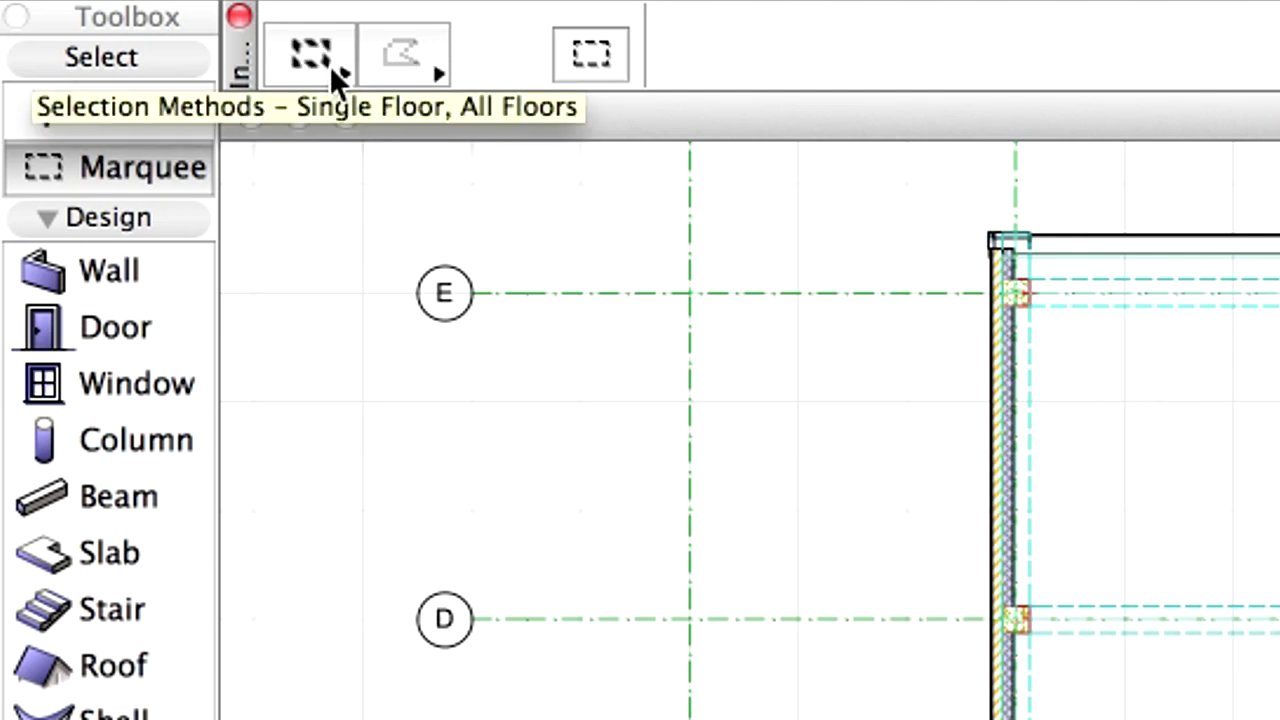
click(438, 66)
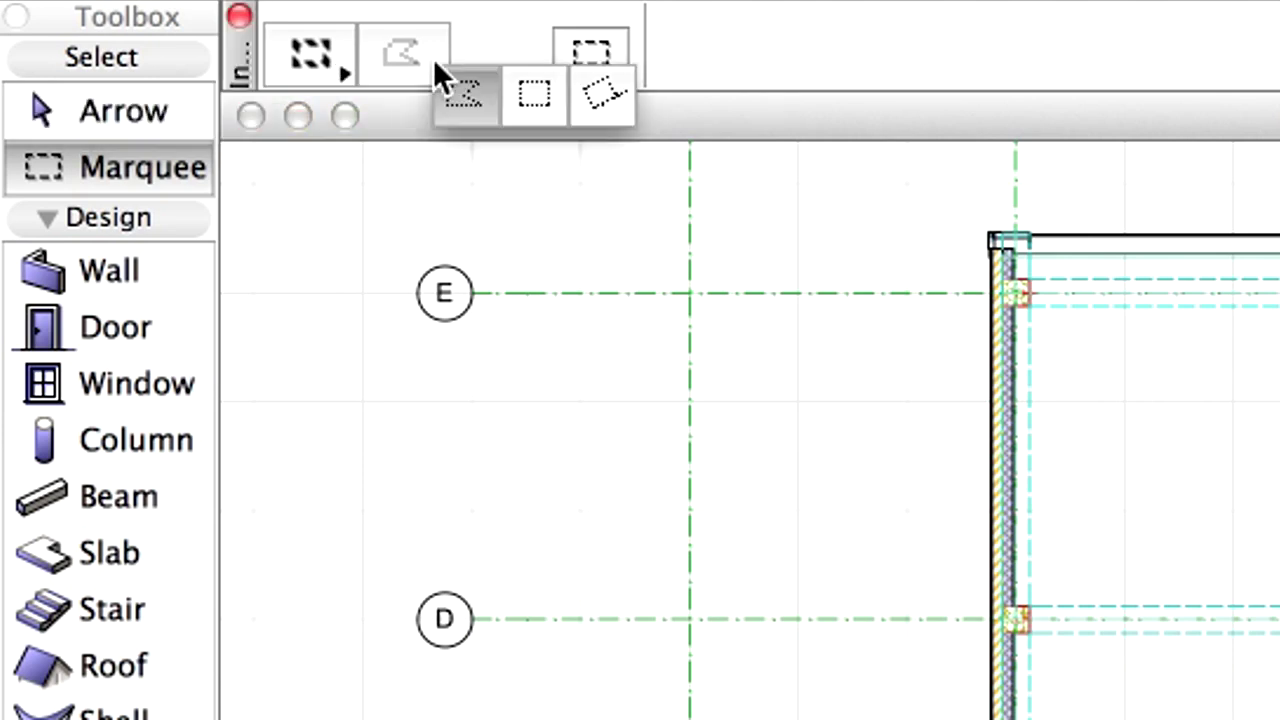
click(548, 119)
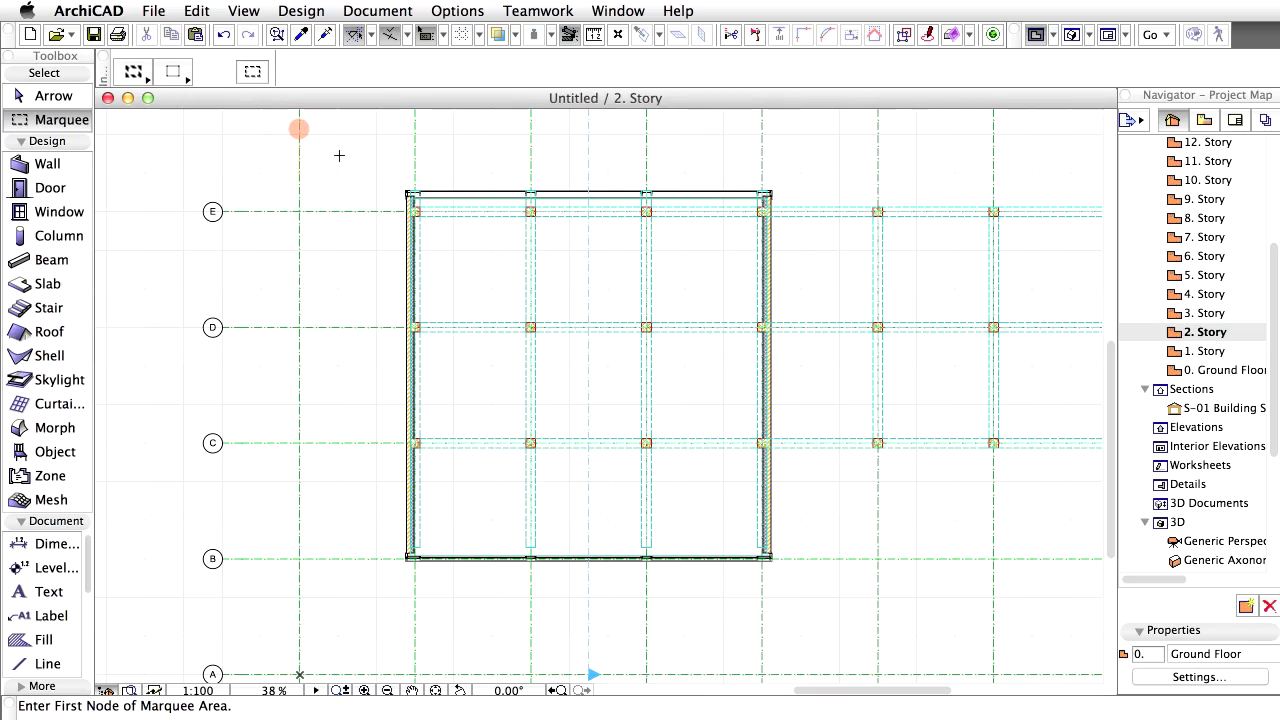
click(338, 148)
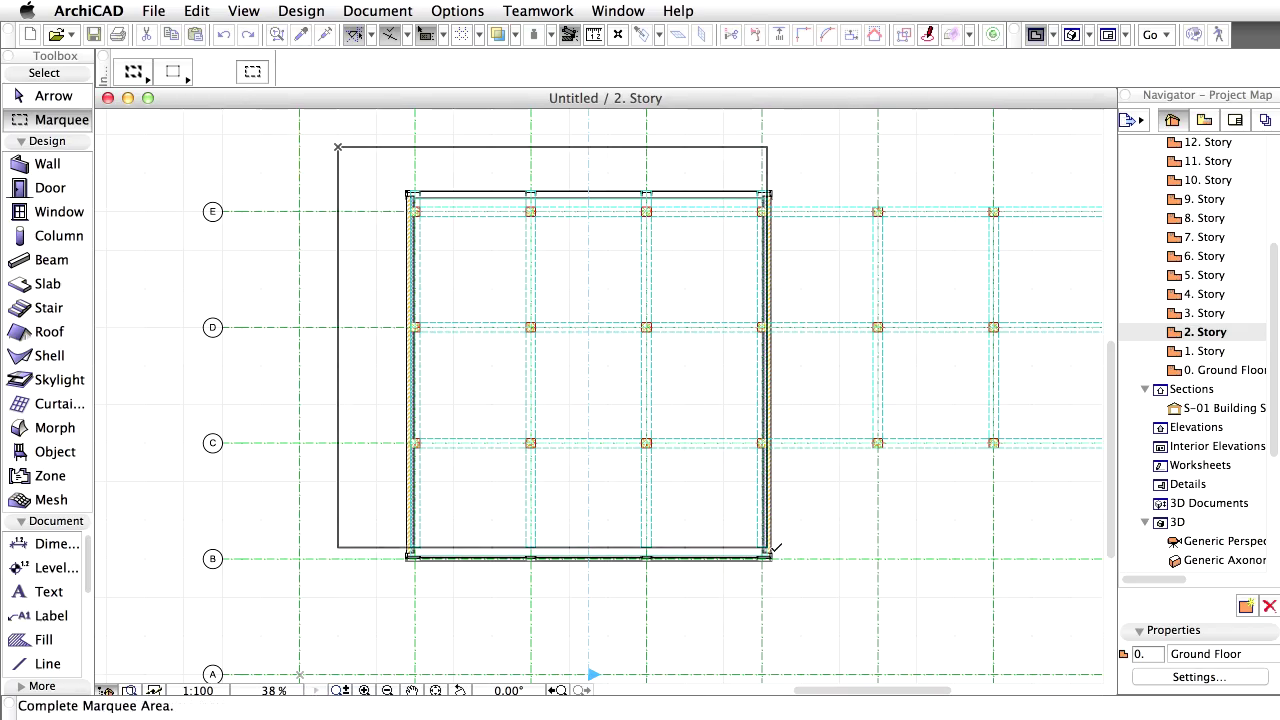
click(846, 624)
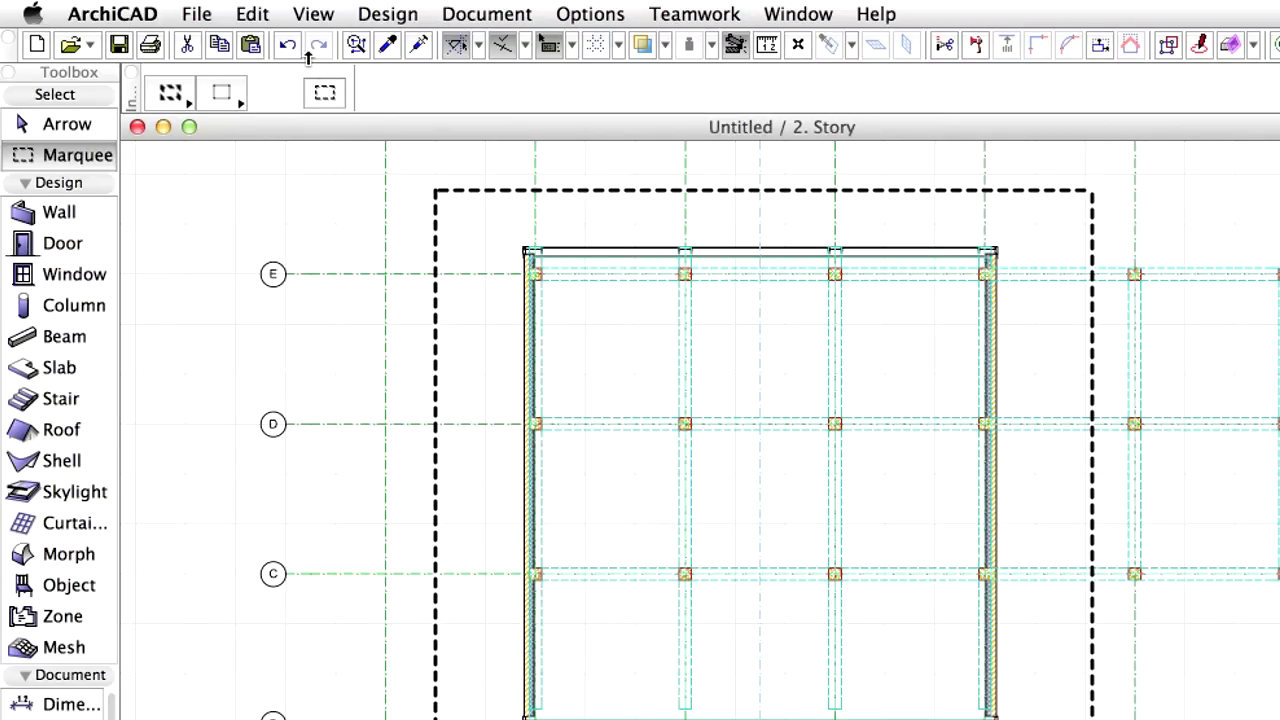
- Start Rotate a Copy on the marqueed elements, with special snap set to Between Intersection Points
click(206, 13)
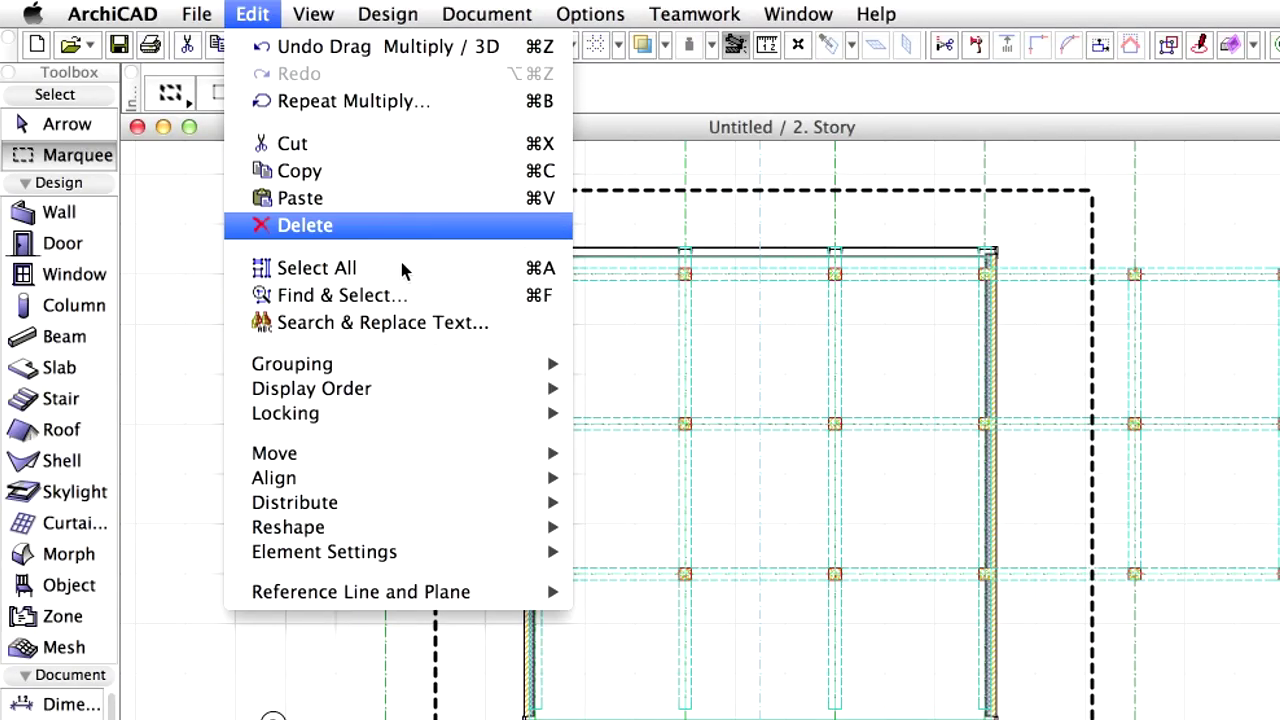
mouse_move(428, 456)
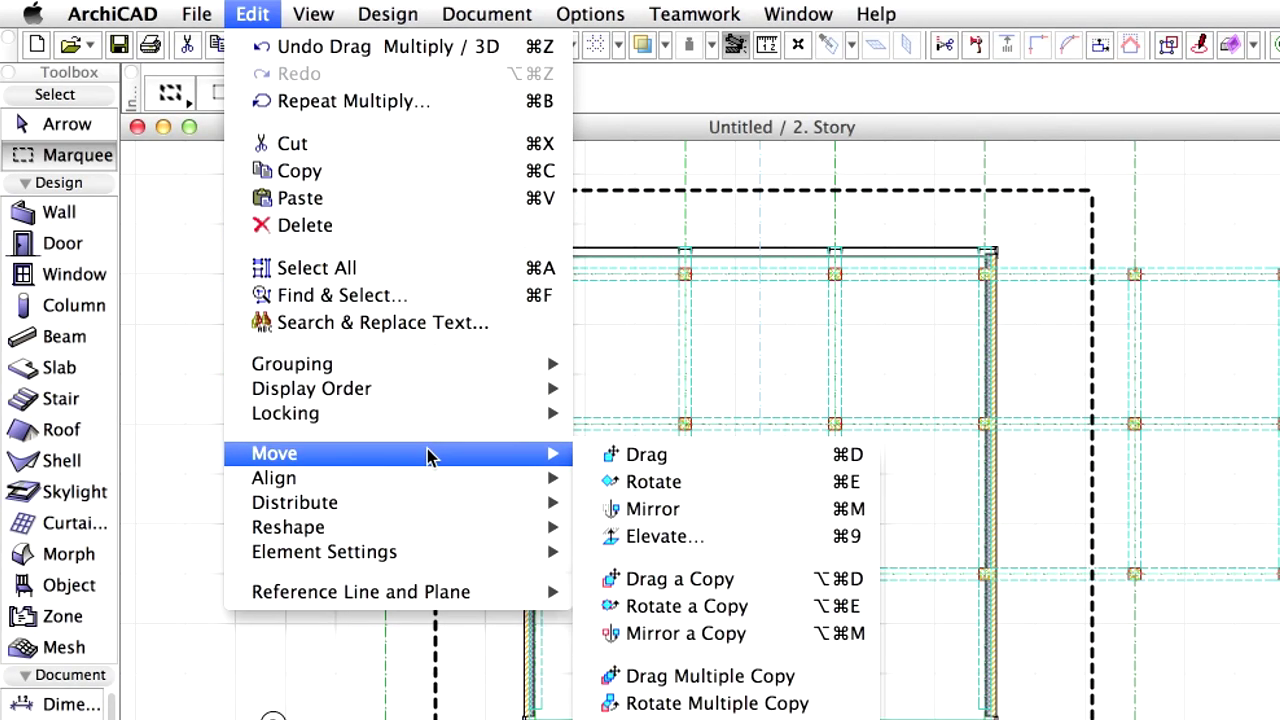
click(780, 607)
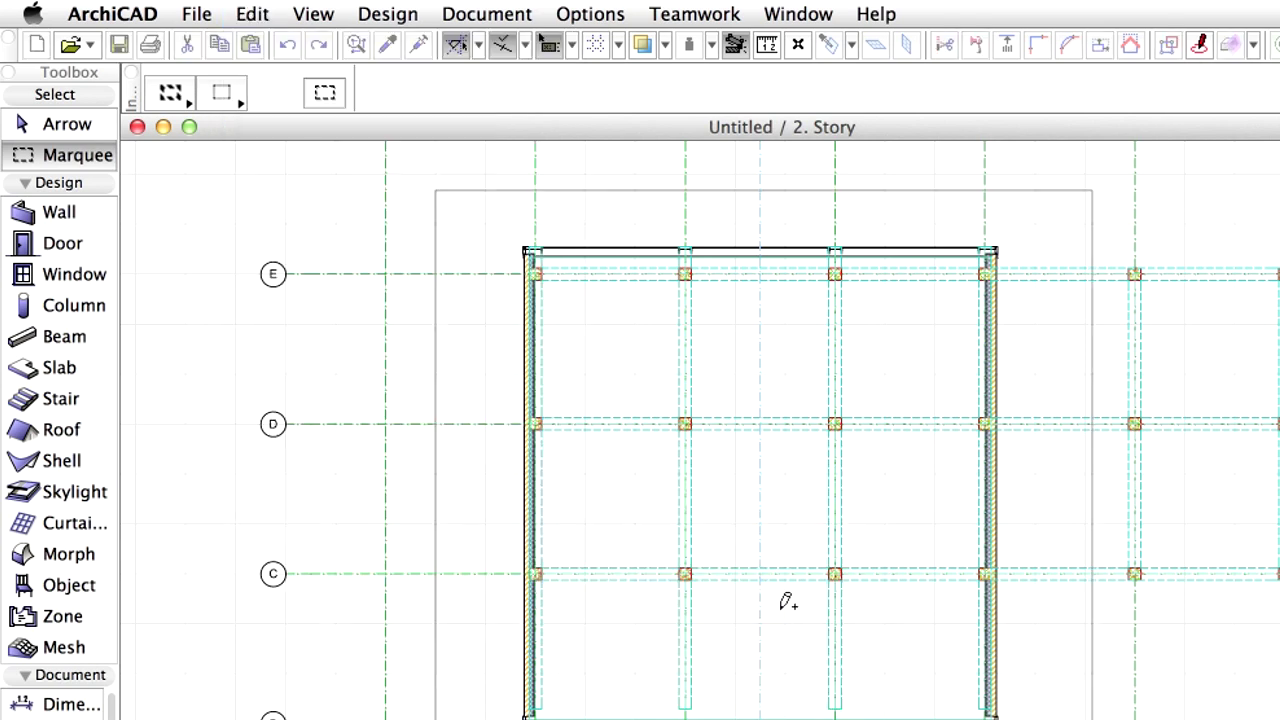
click(525, 50)
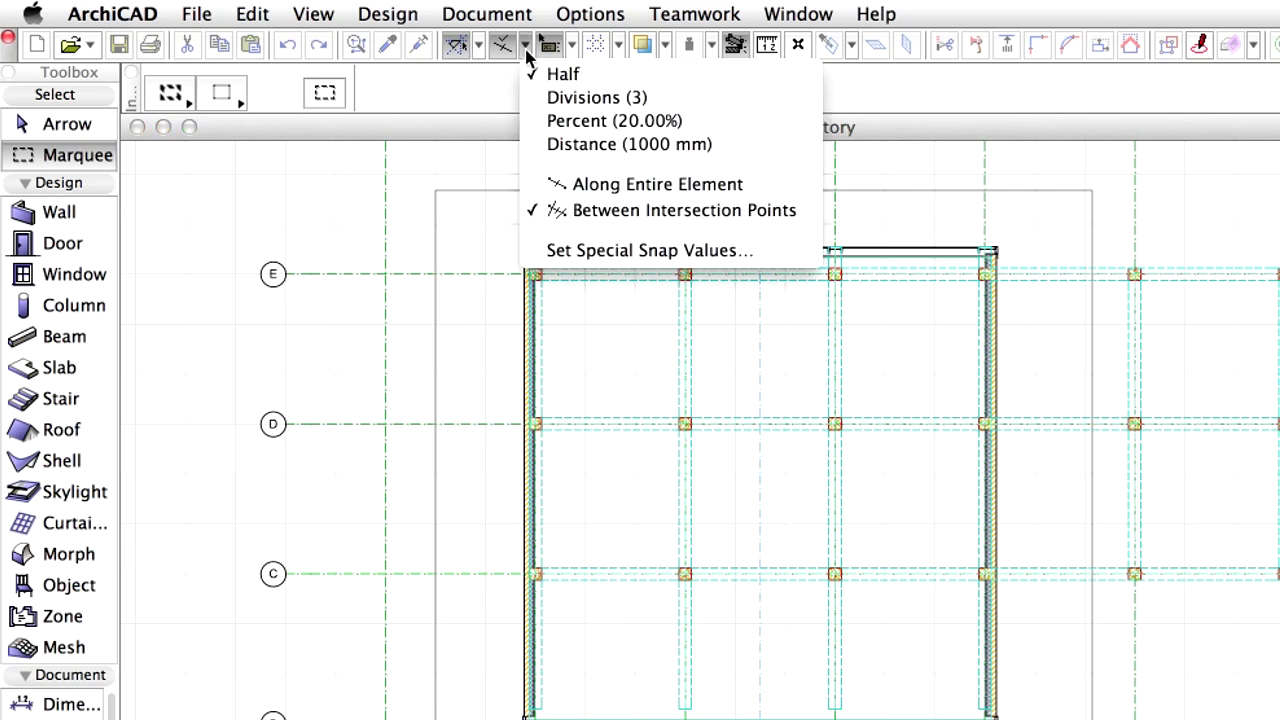
click(806, 213)
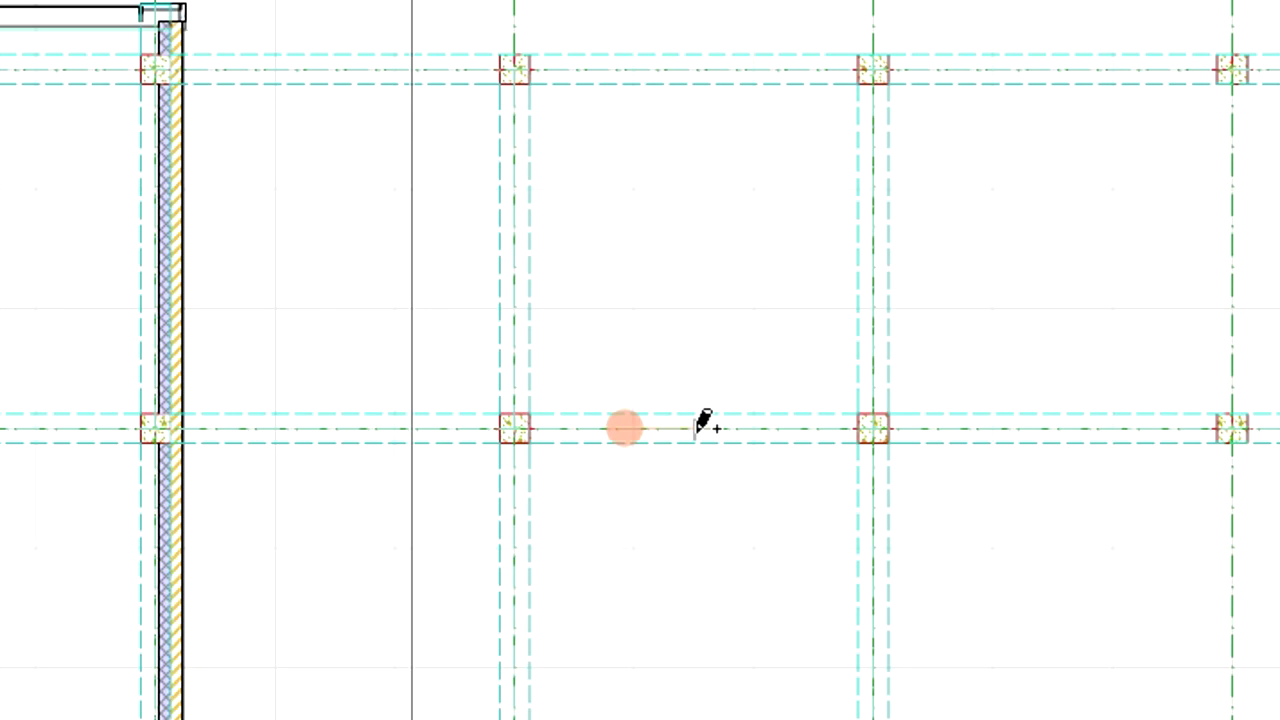
- Rotate the copy 180° about a point between two columns, accepting elements on other stories
click(694, 428)
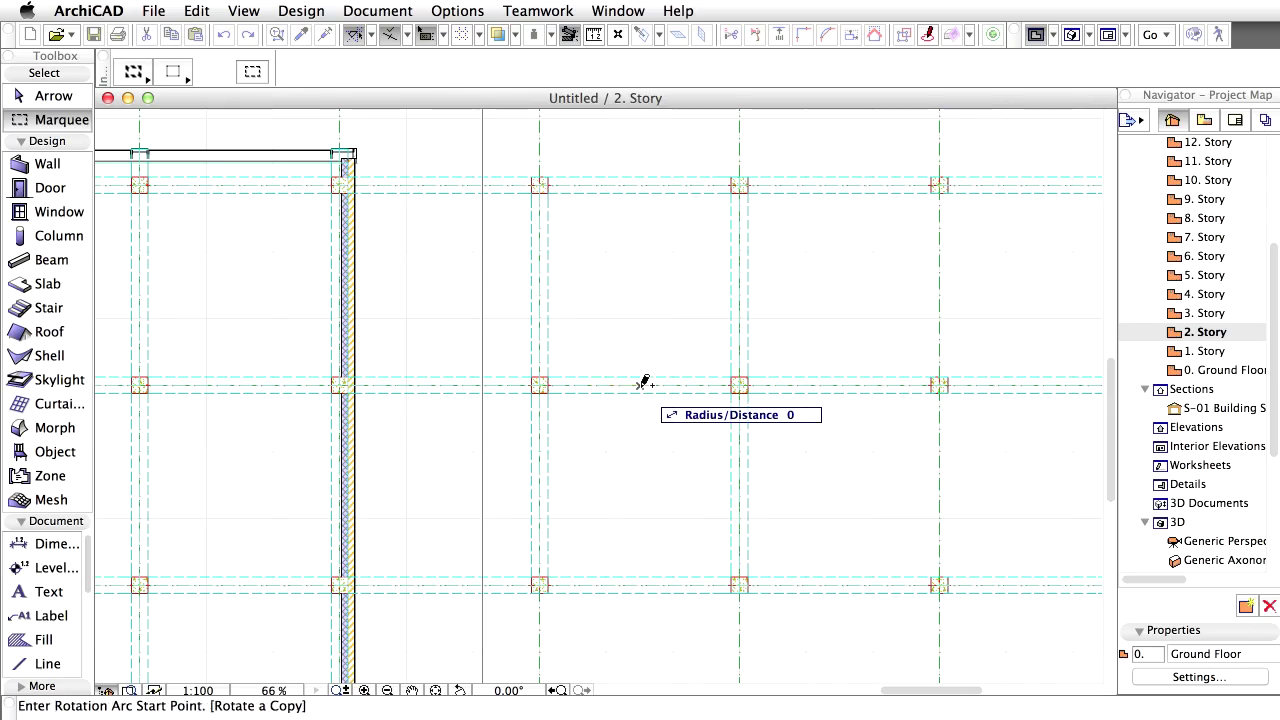
click(249, 384)
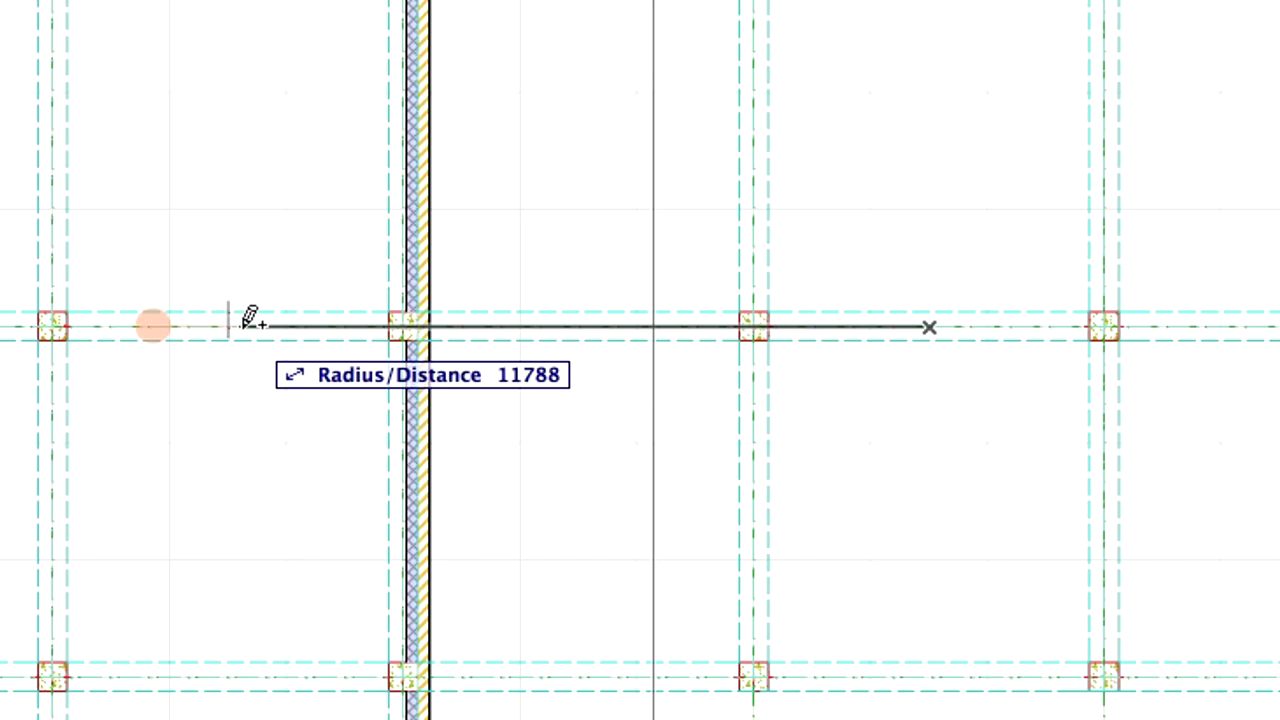
click(243, 325)
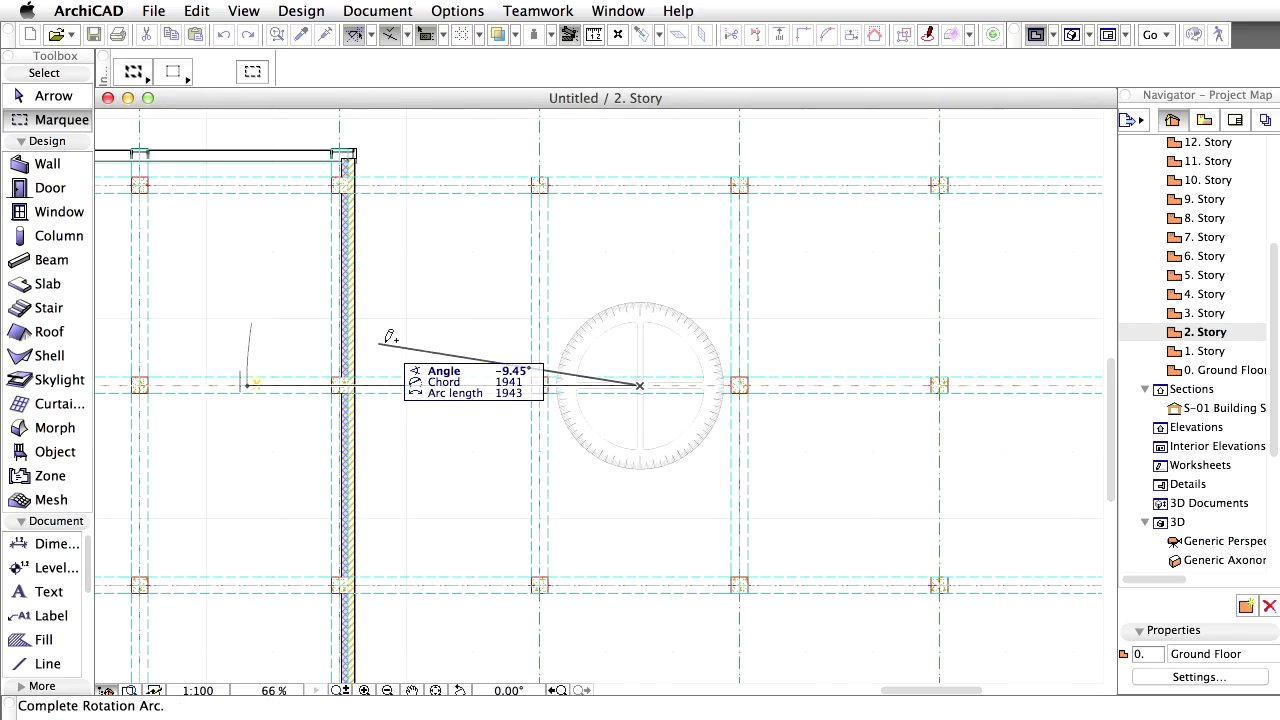
scroll(533, 420, down, 4)
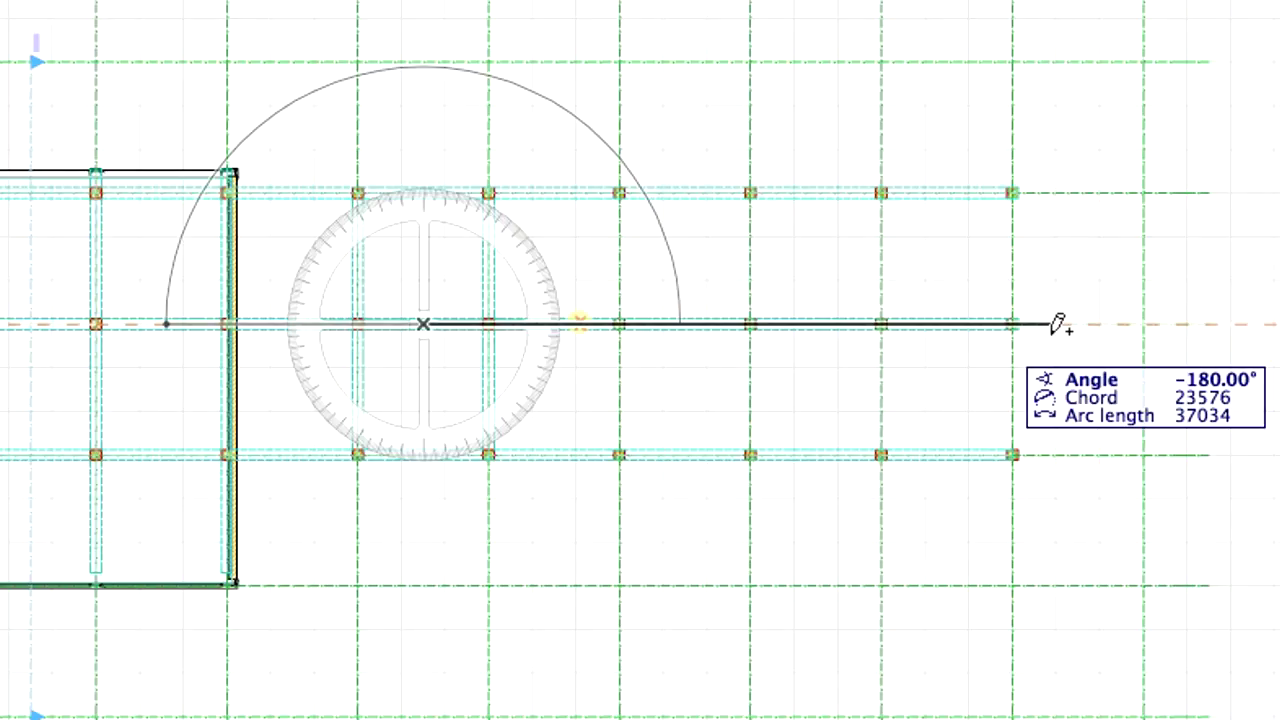
click(1058, 324)
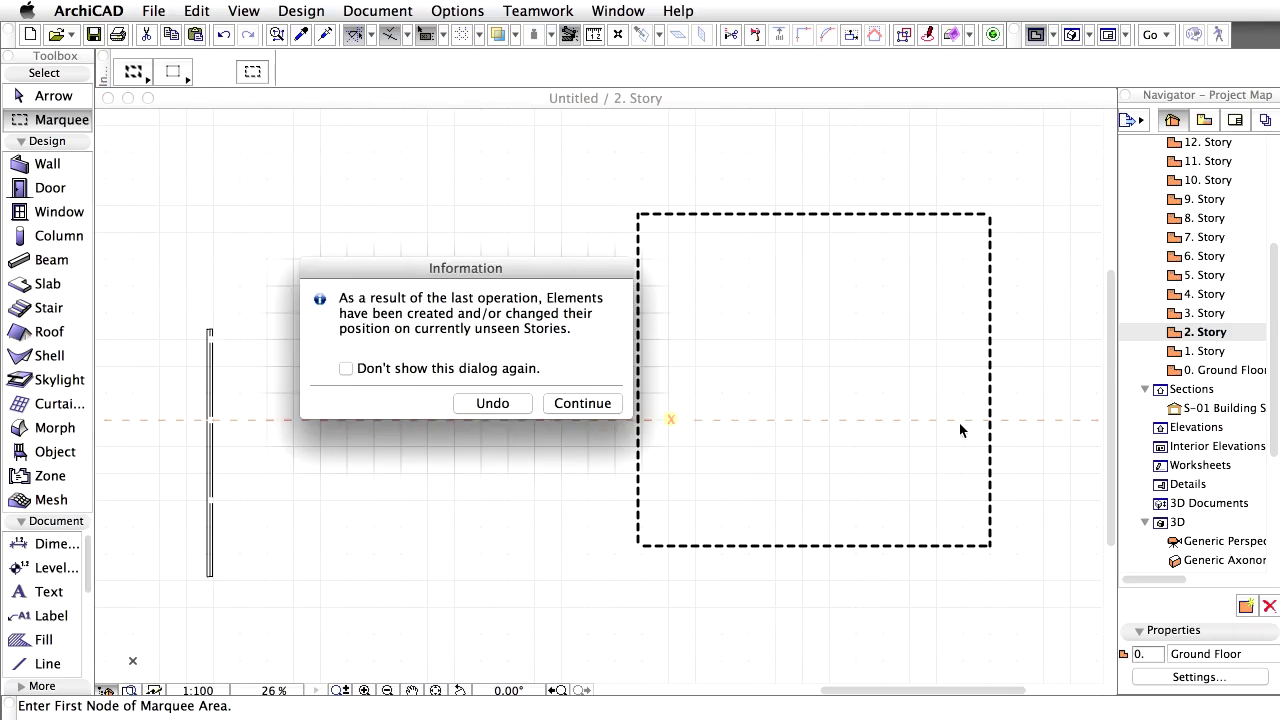
click(609, 404)
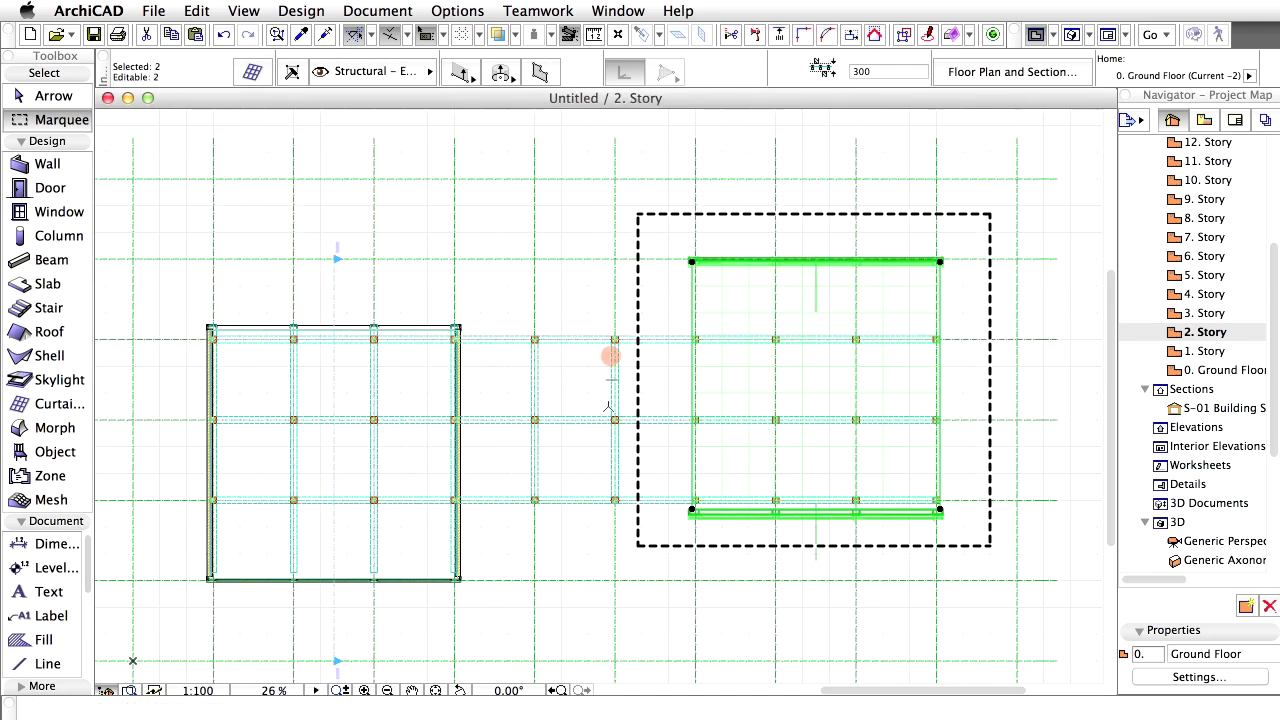
- Clear the selection and marquee, then open the 3D window
key(Escape)
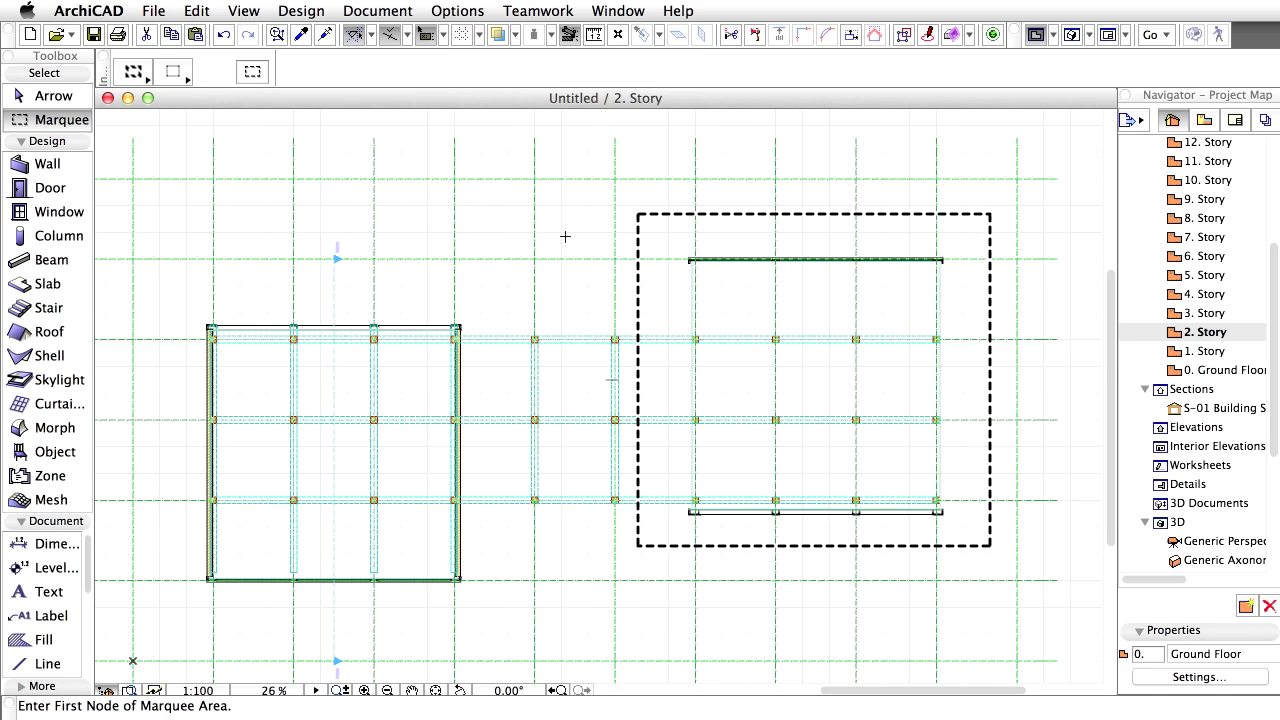
key(Escape)
click(1071, 34)
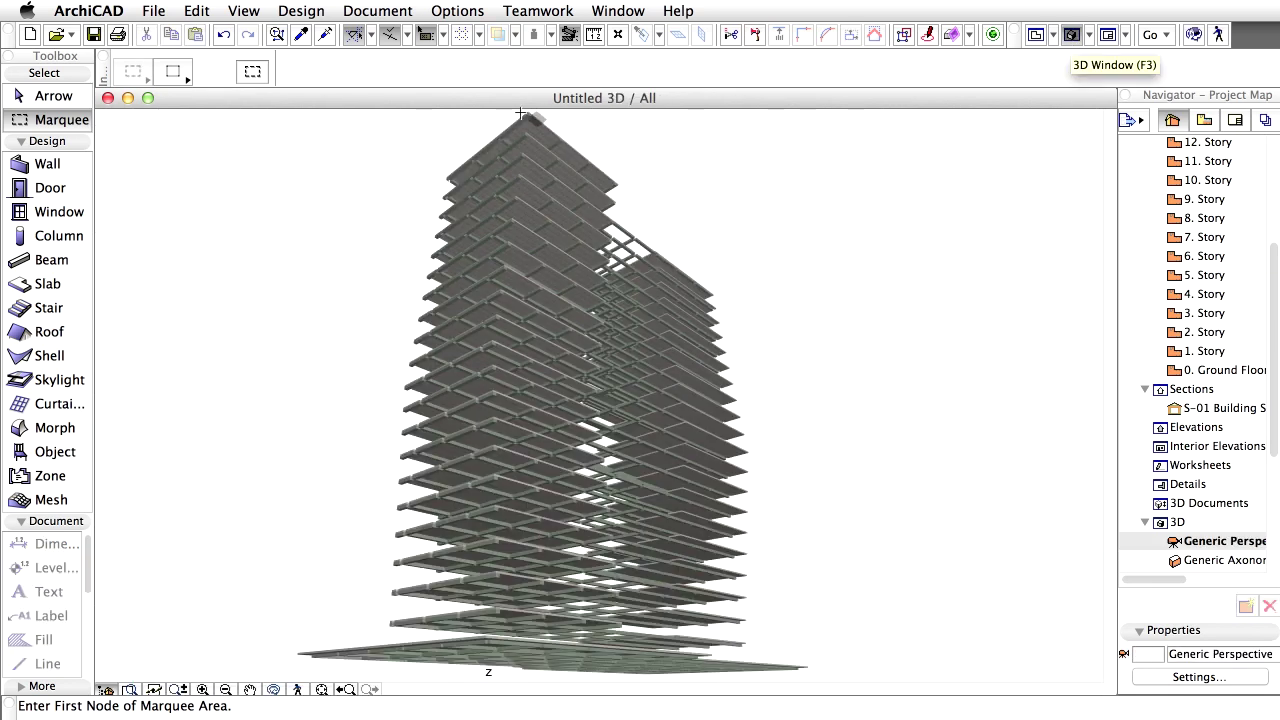
- Enable All Types in Filter and Cut Elements in 3D to show the full model
click(241, 11)
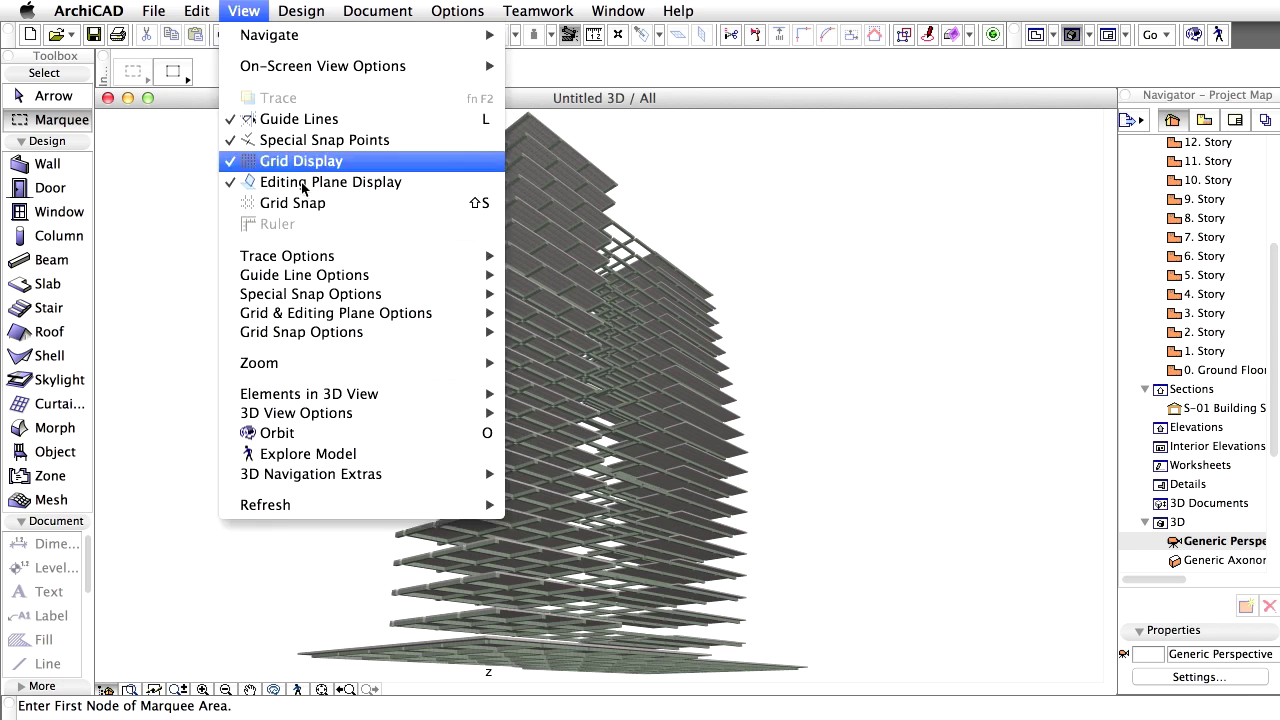
mouse_move(344, 396)
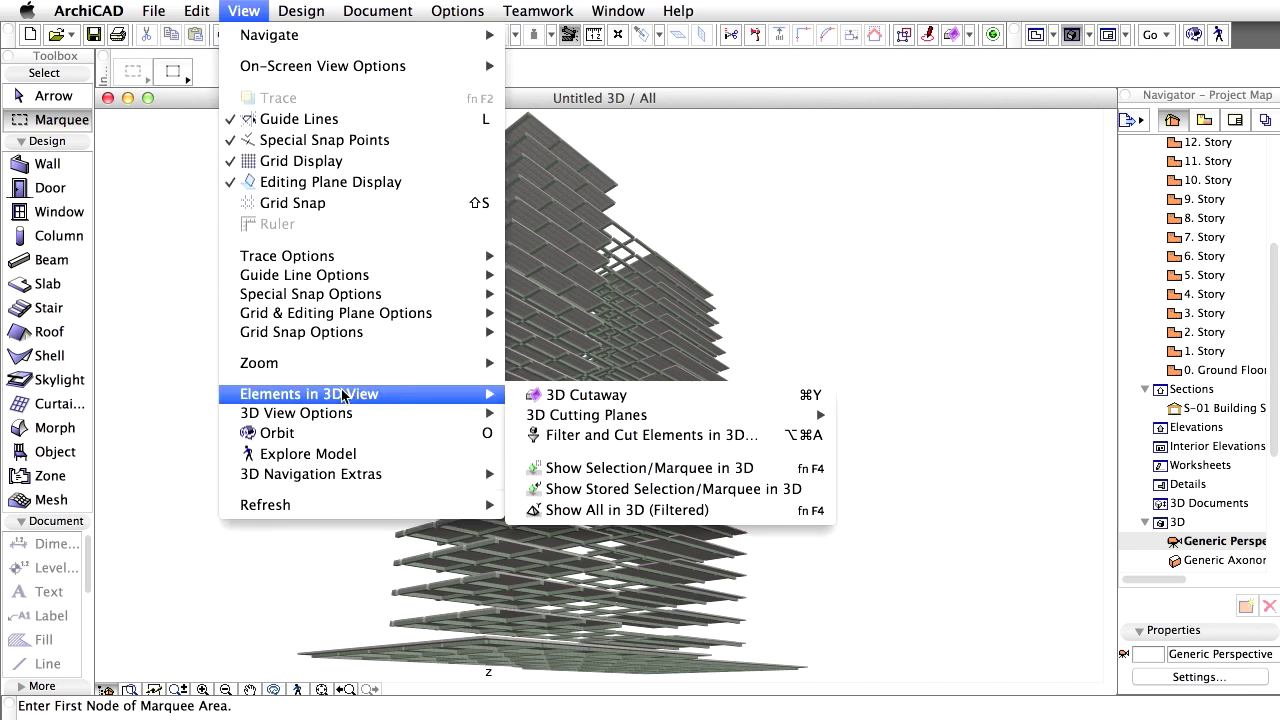
click(735, 435)
click(575, 411)
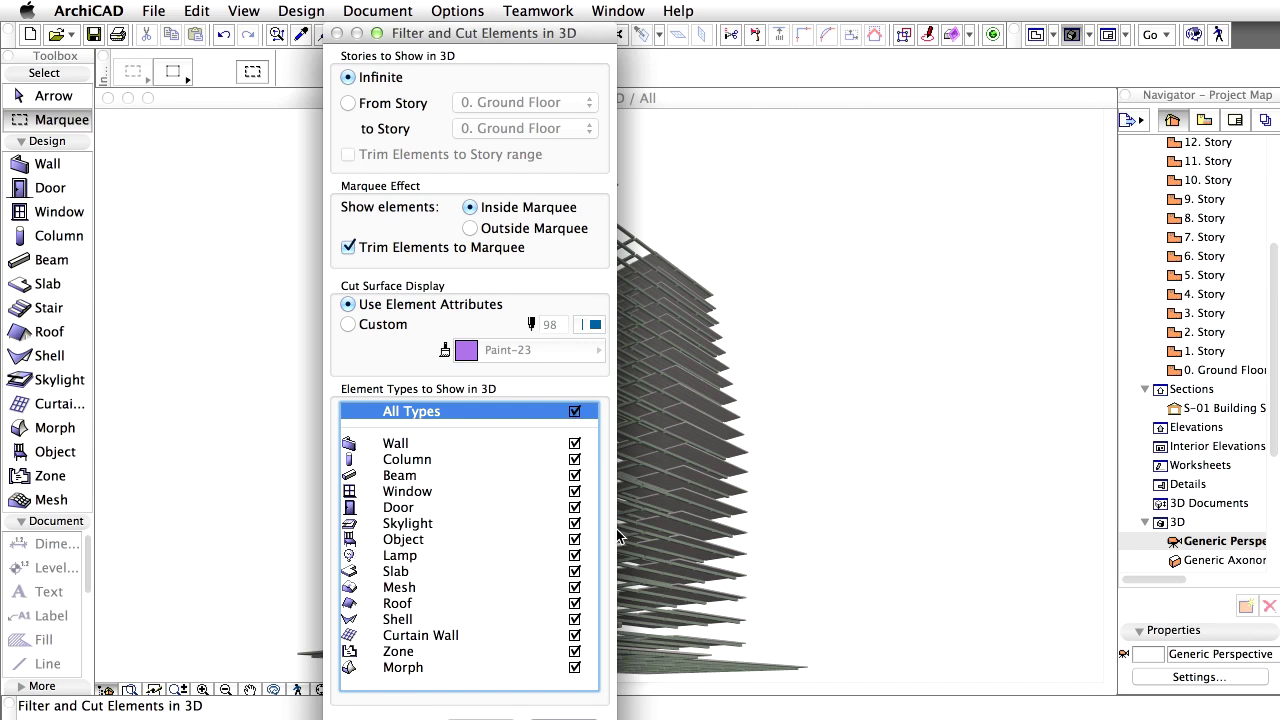
key(Return)
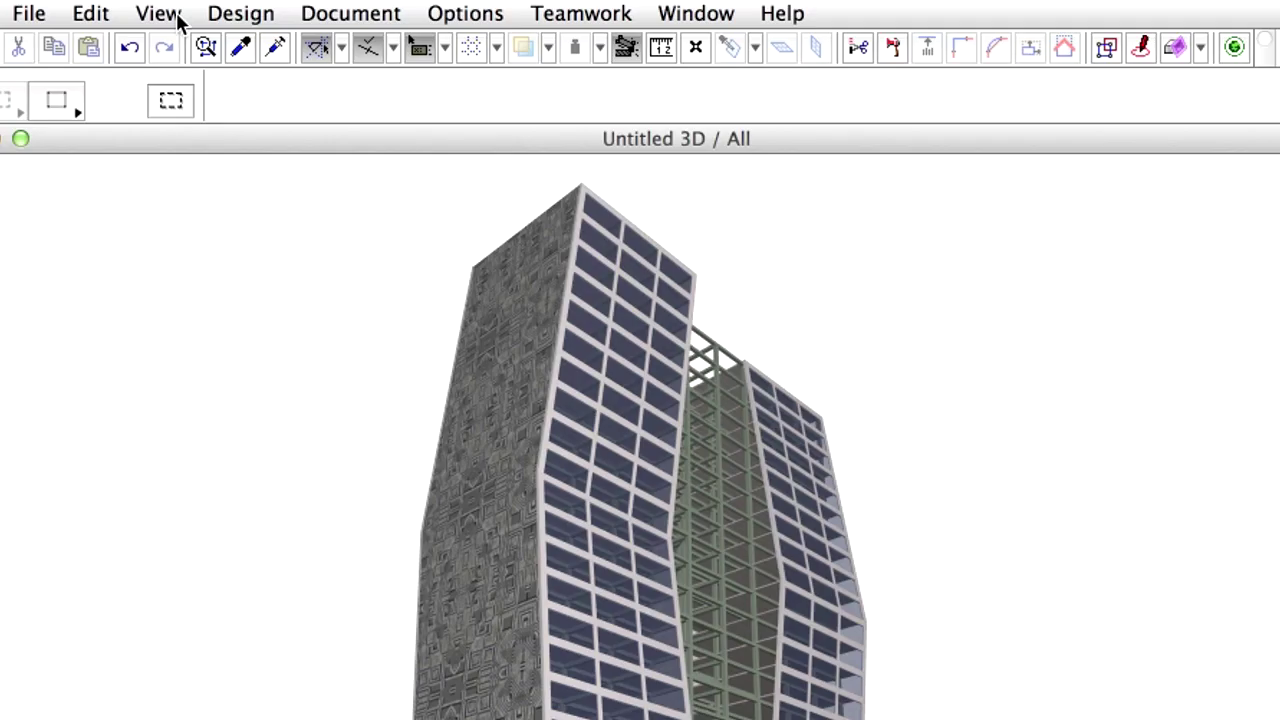
- Filter the 3D view to show only Beam elements
click(160, 14)
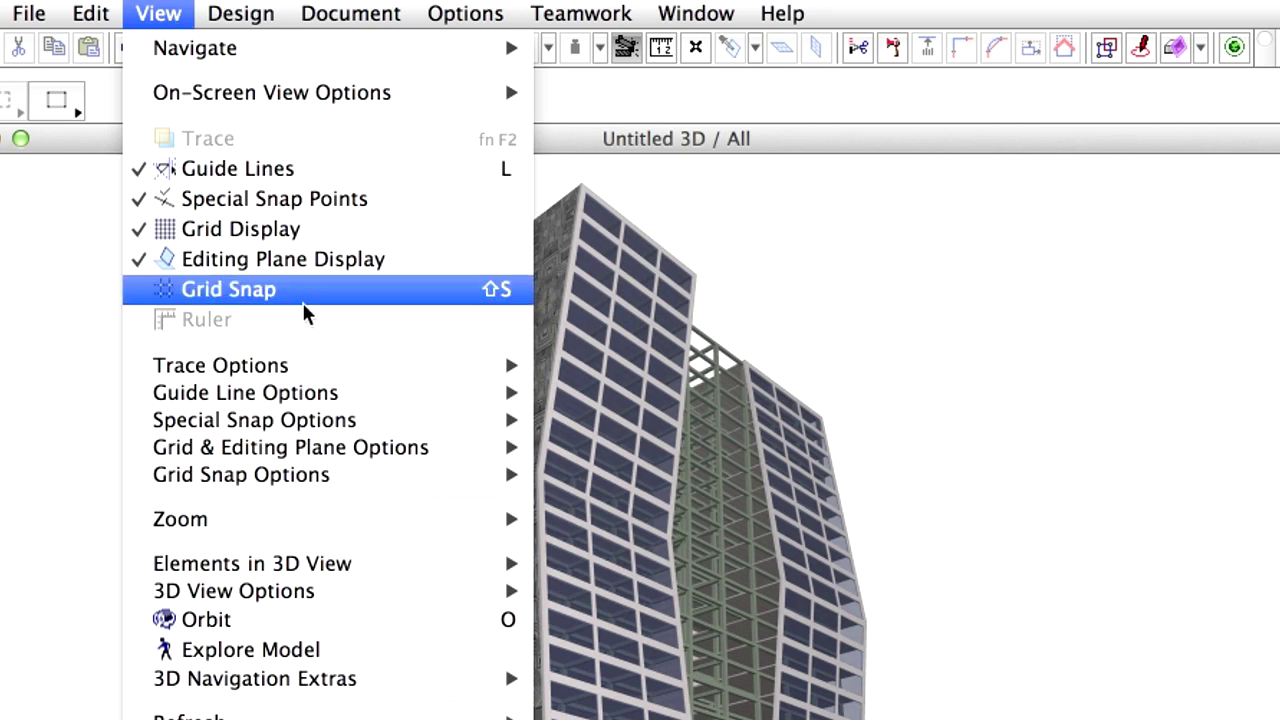
mouse_move(409, 565)
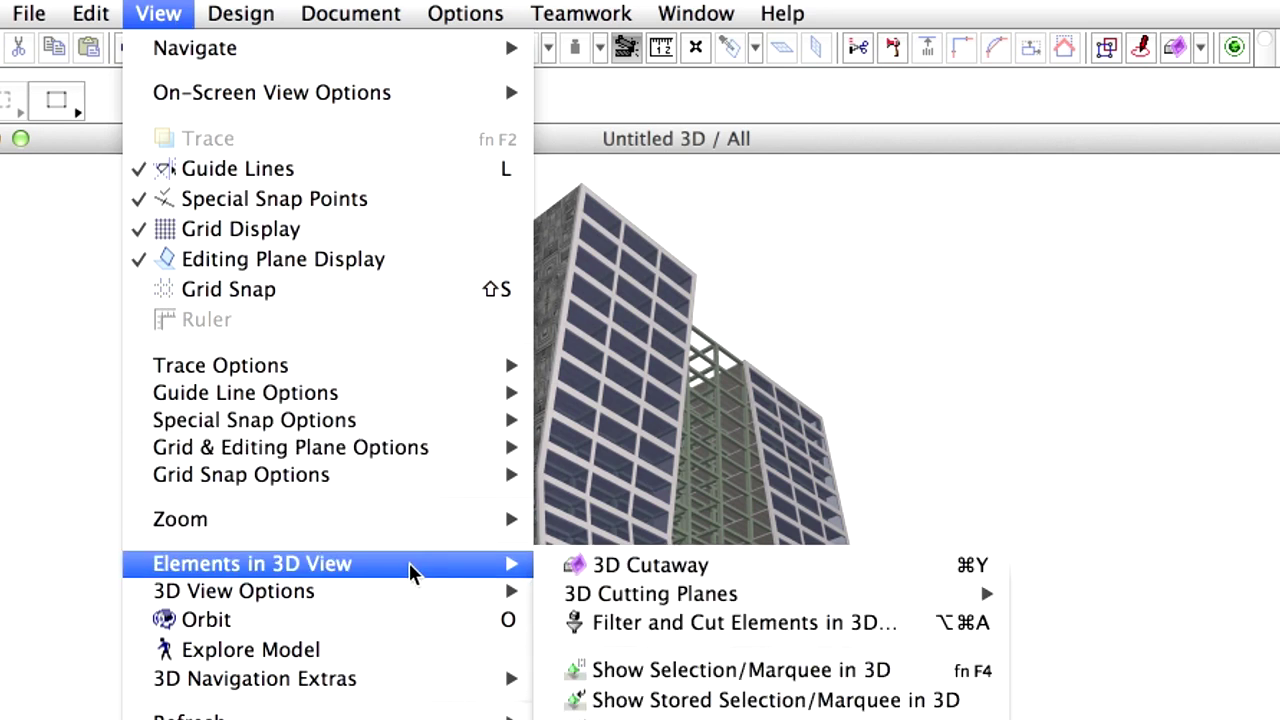
click(905, 640)
click(753, 262)
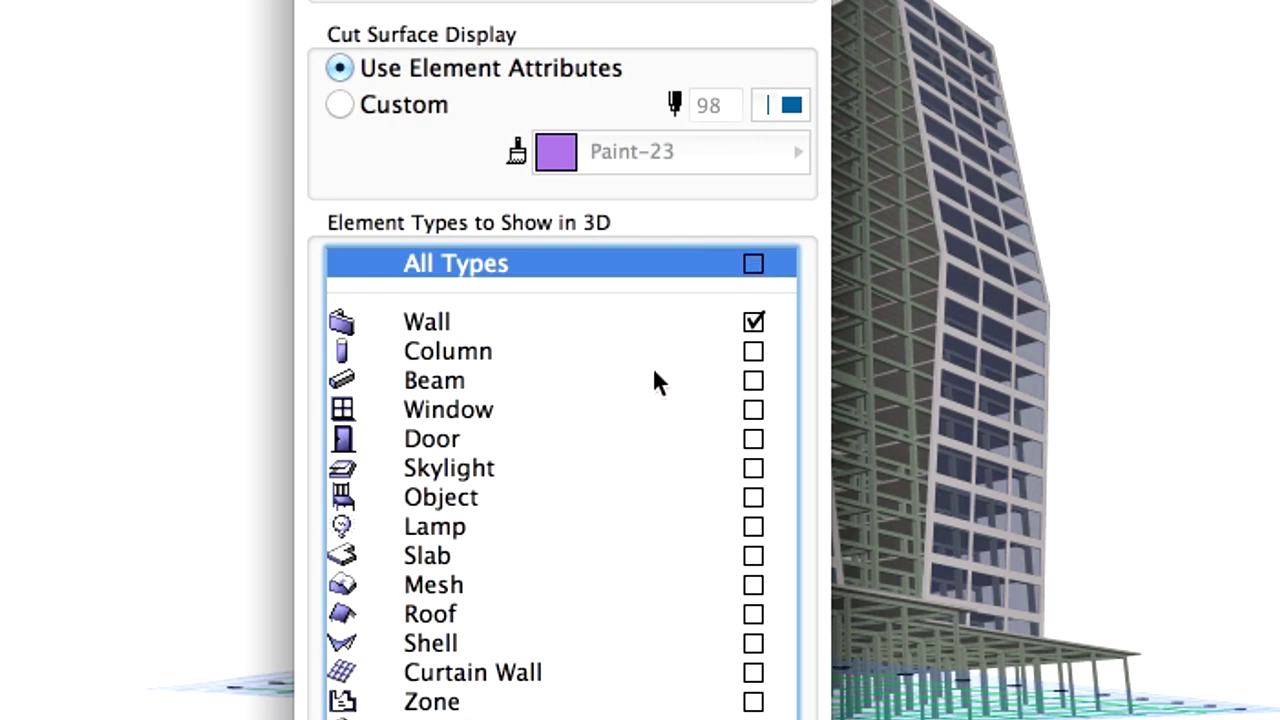
click(655, 380)
click(753, 380)
click(753, 321)
click(697, 383)
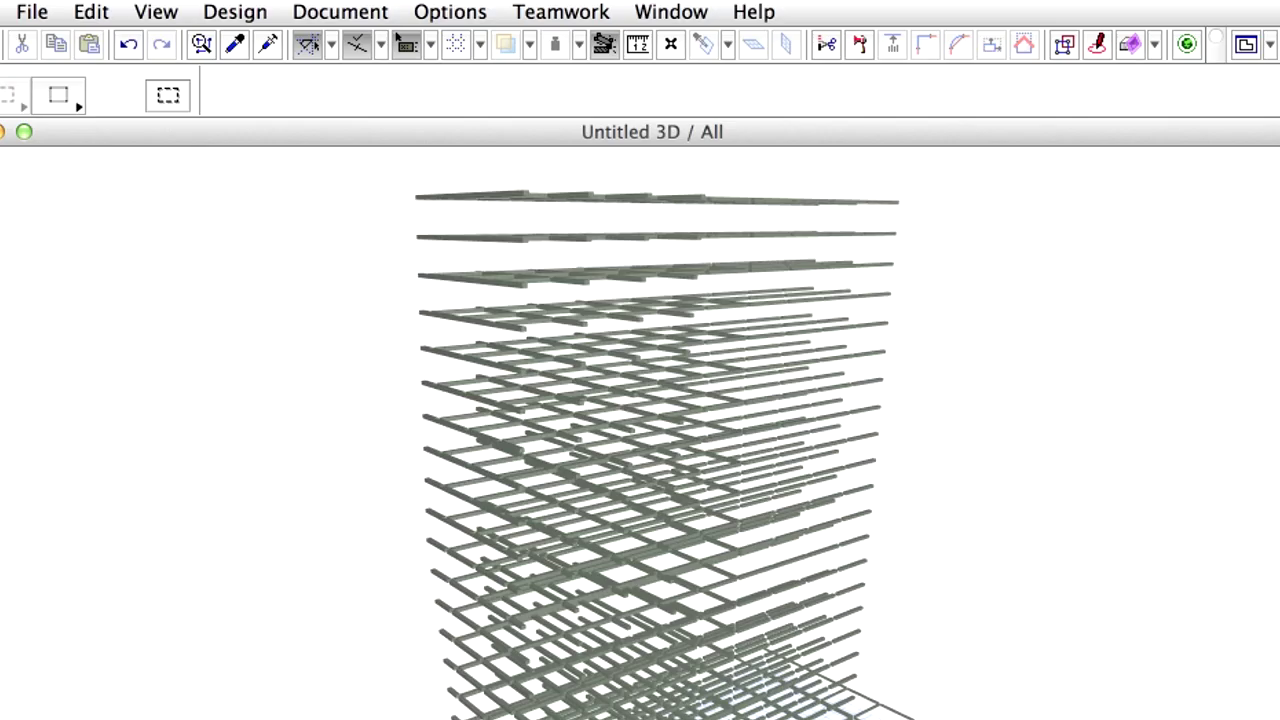
- Switch the 3D projection to Axonometry
click(170, 12)
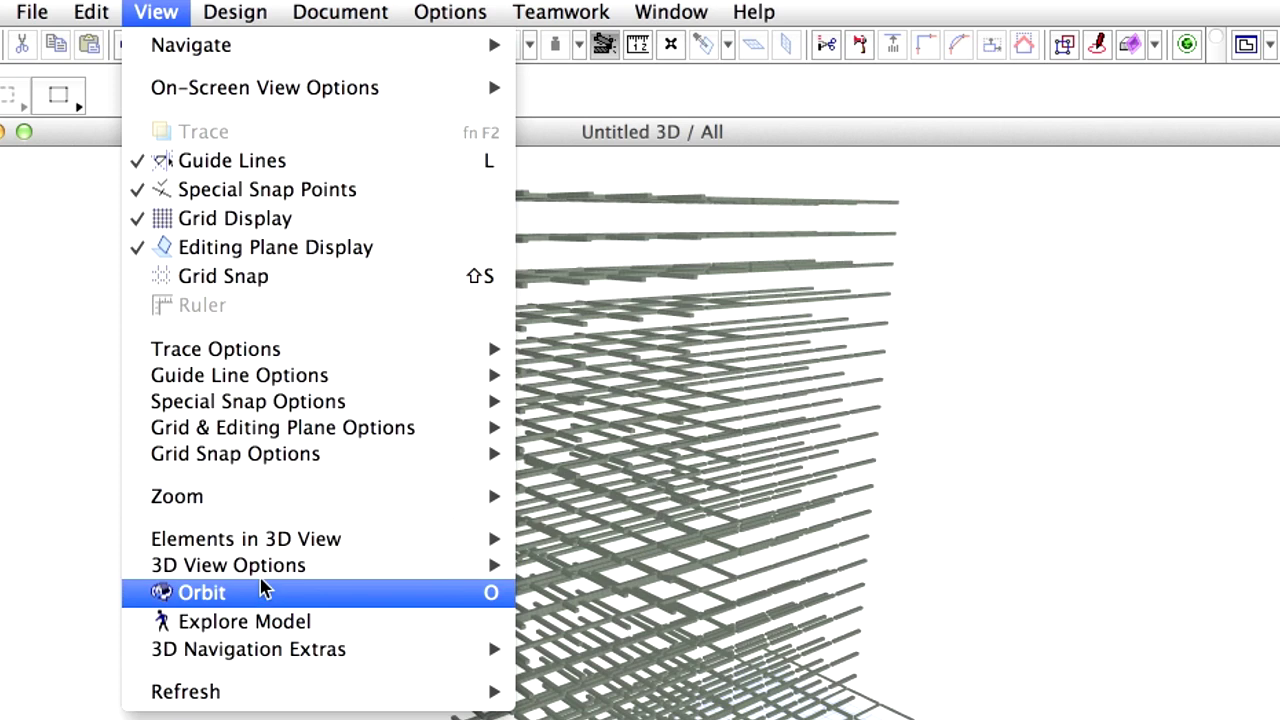
mouse_move(261, 569)
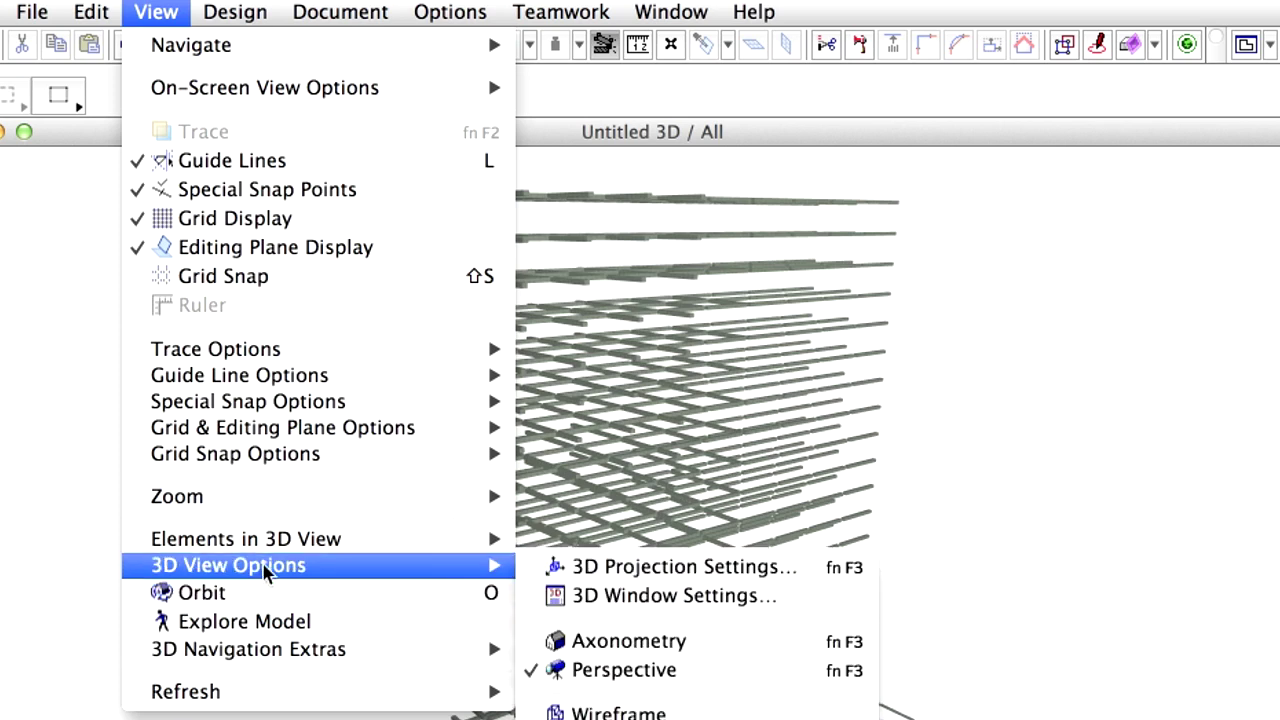
click(781, 645)
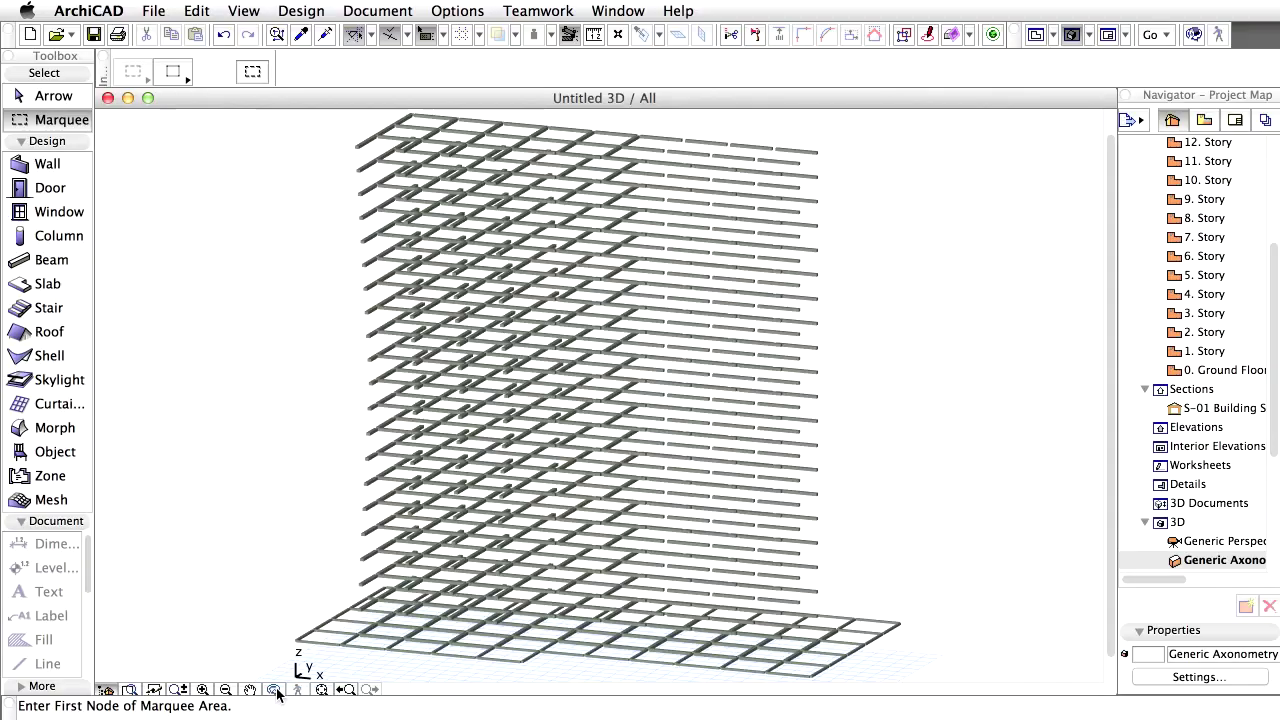
- Orbit the beams to an edge-on side view and begin a selection box around them
click(273, 690)
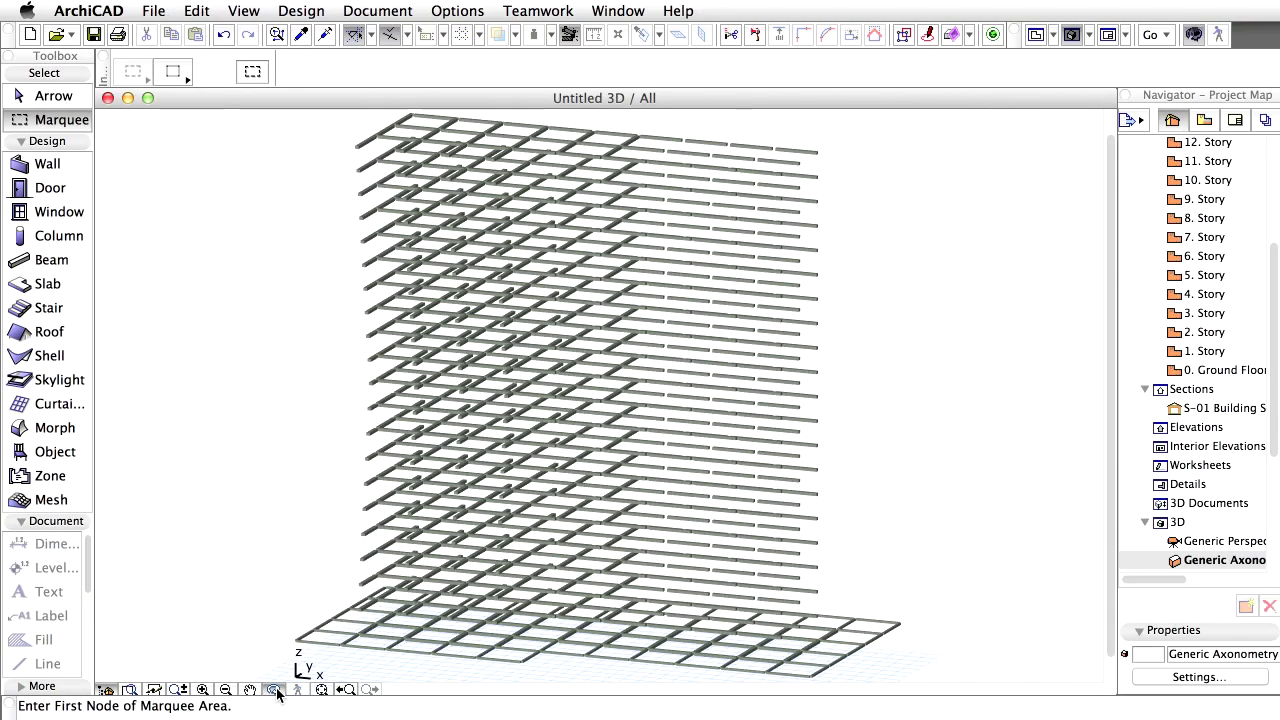
drag(271, 511, 837, 460)
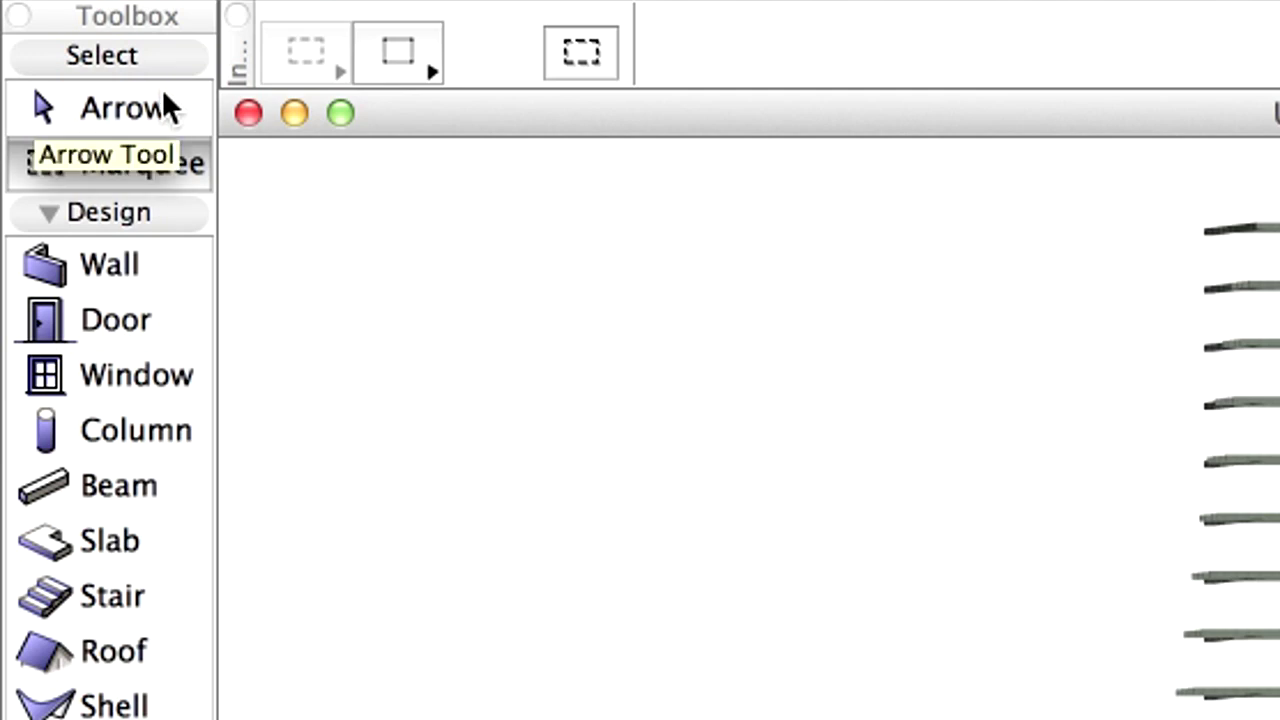
click(164, 95)
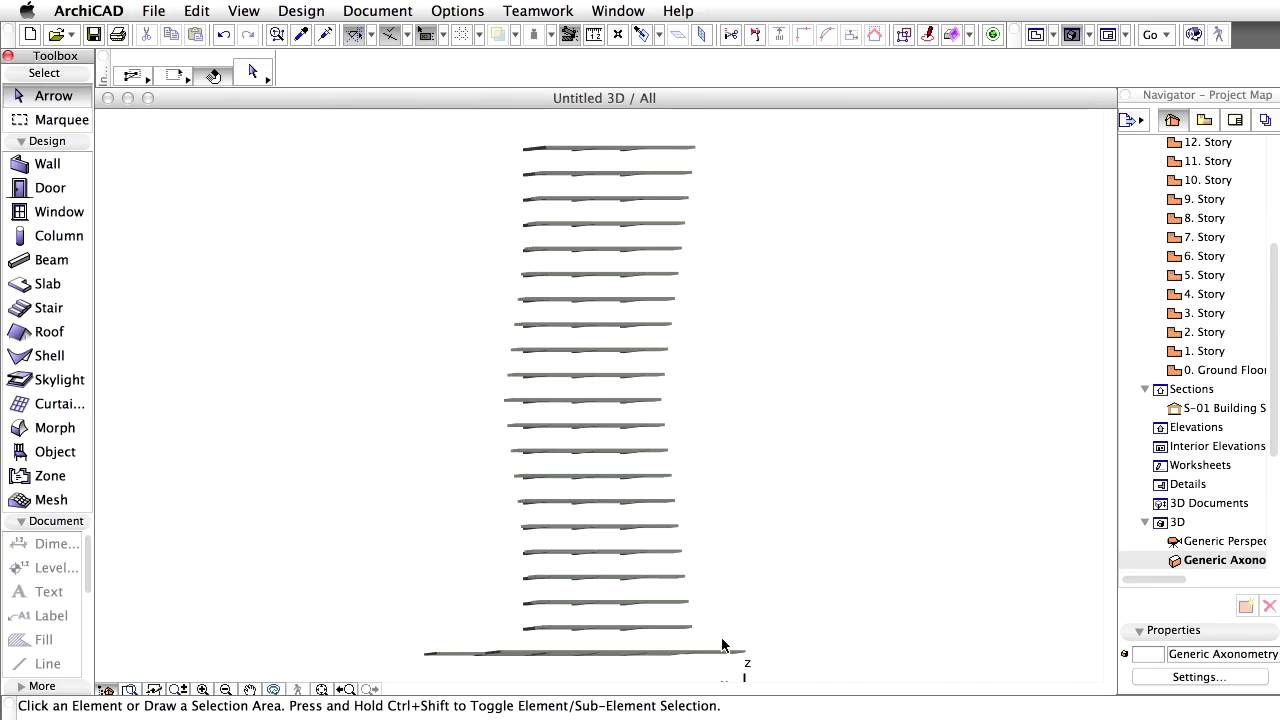
click(724, 638)
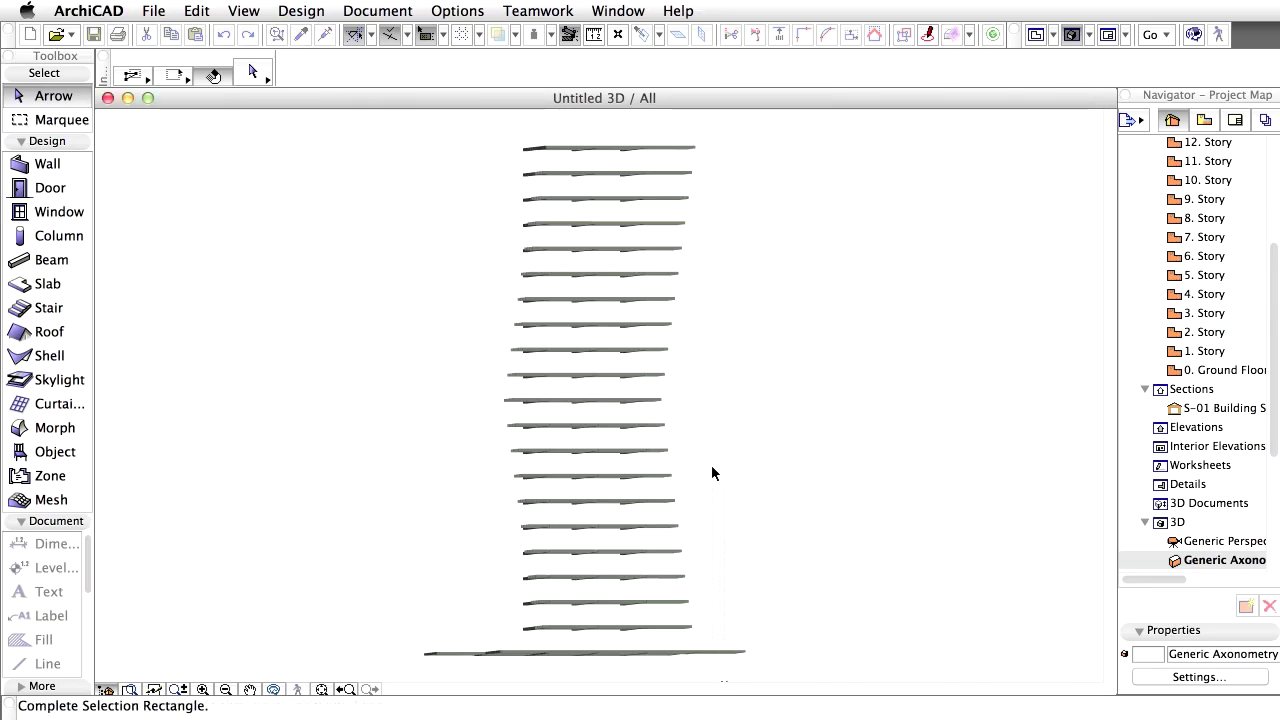
- Select all 80 beams and unlock their layer
click(651, 129)
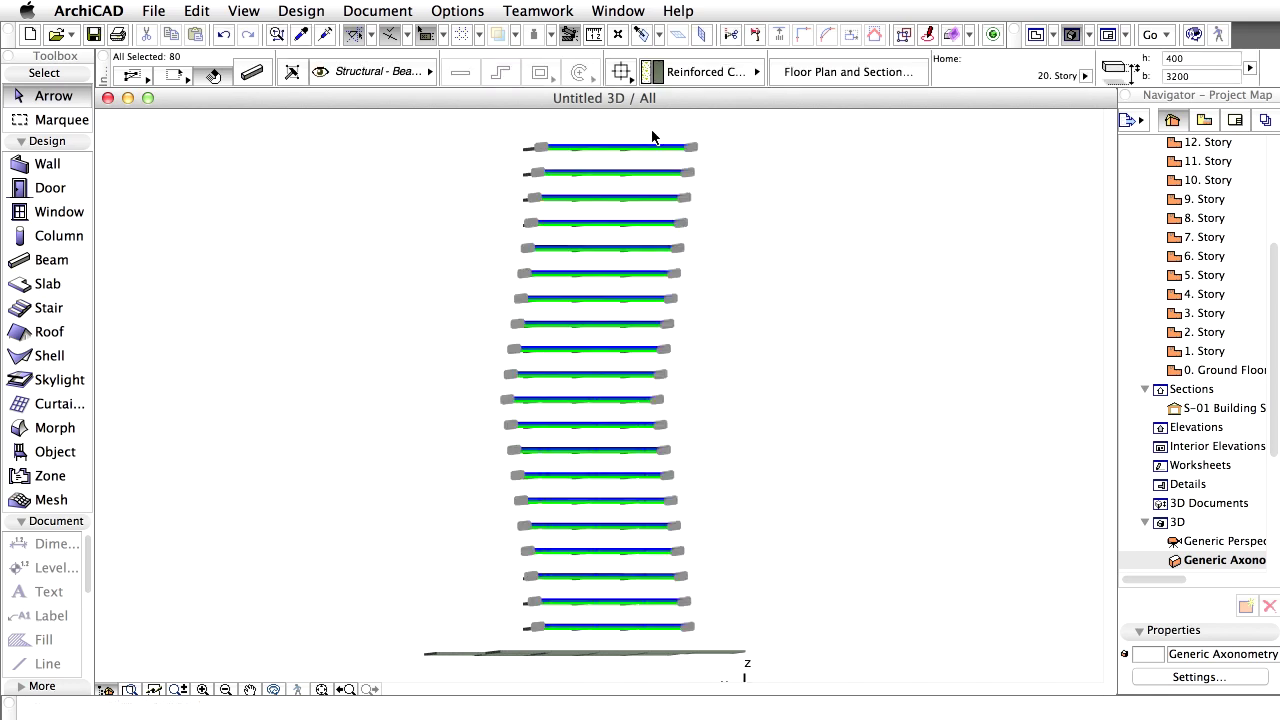
right_click(257, 133)
mouse_move(407, 214)
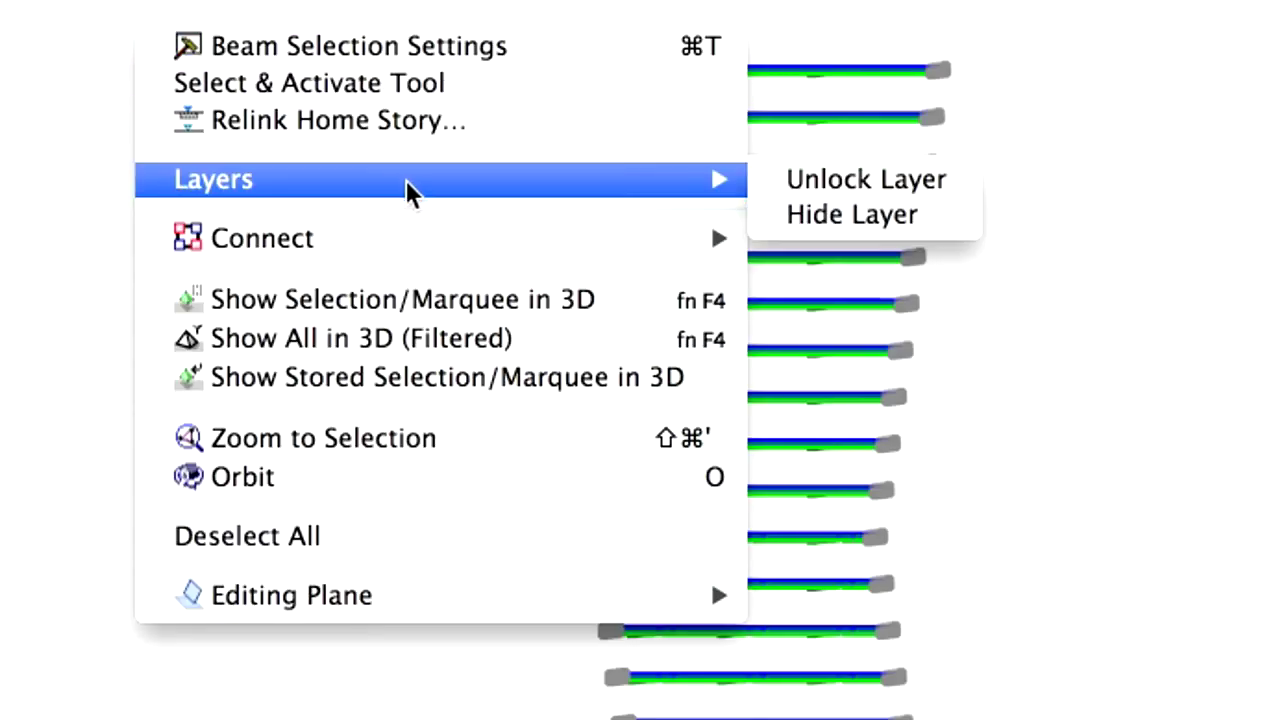
click(960, 179)
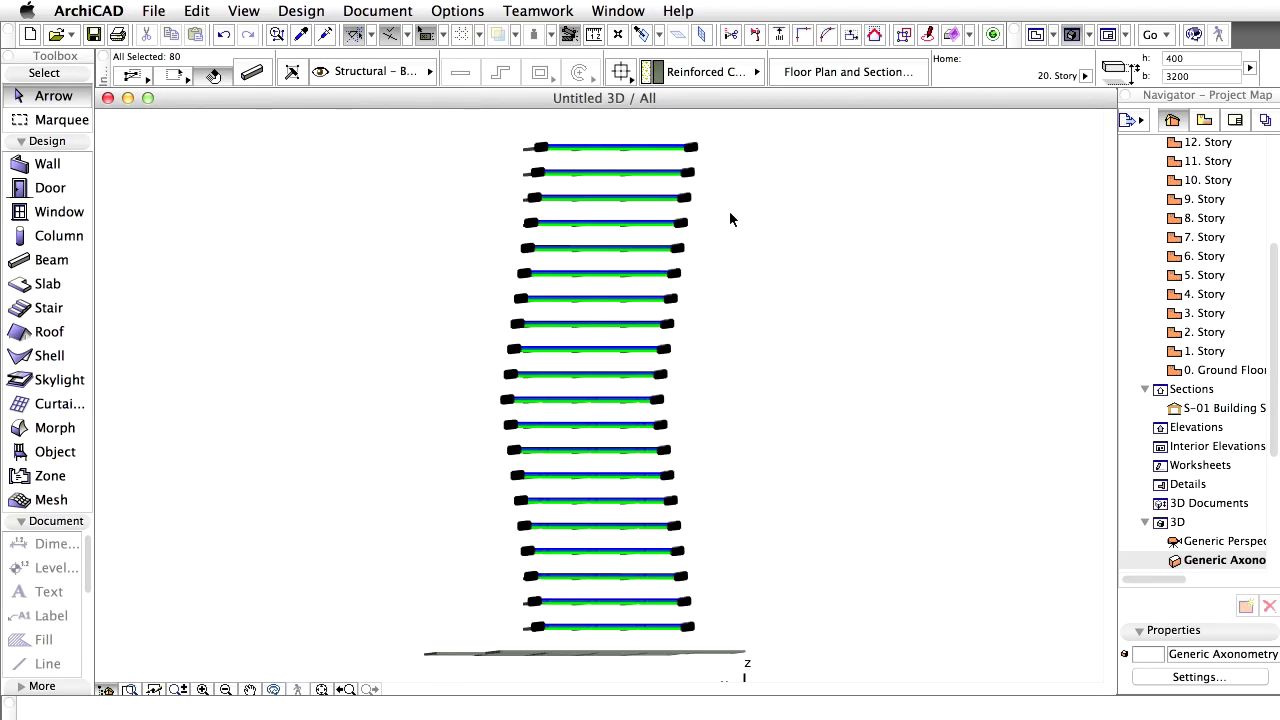
- Orbit the model to a top-down view of the grid
shift+middle_drag(729, 218, 226, 480)
scroll(615, 468, up, 3)
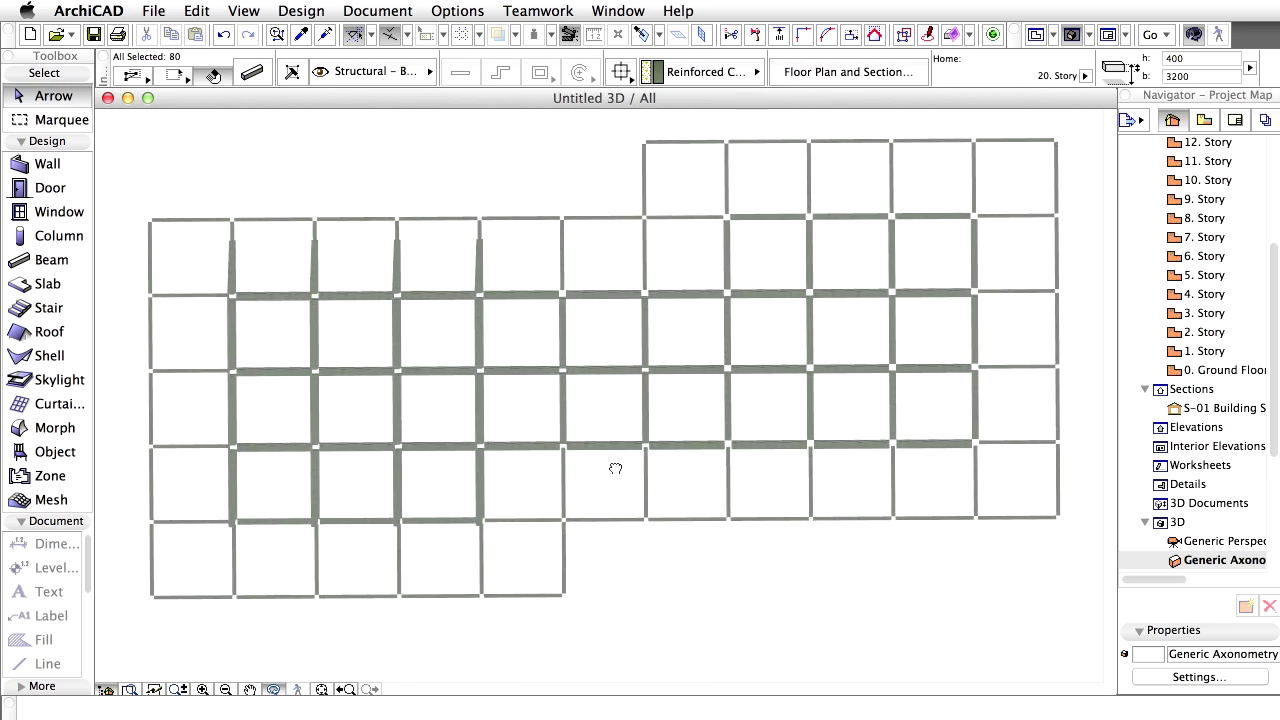
shift+middle_drag(615, 468, 615, 471)
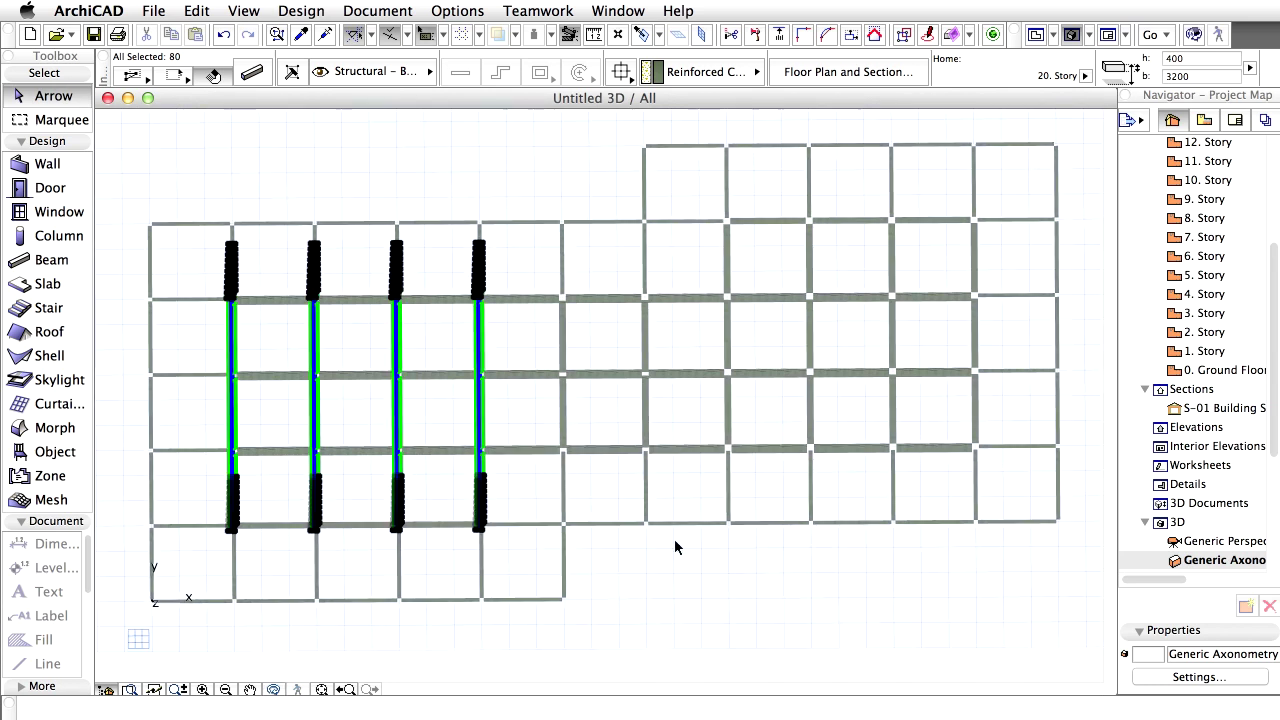
- Rotate a copy of the 80 beams by 180° about the grid centre onto the second tower
click(203, 12)
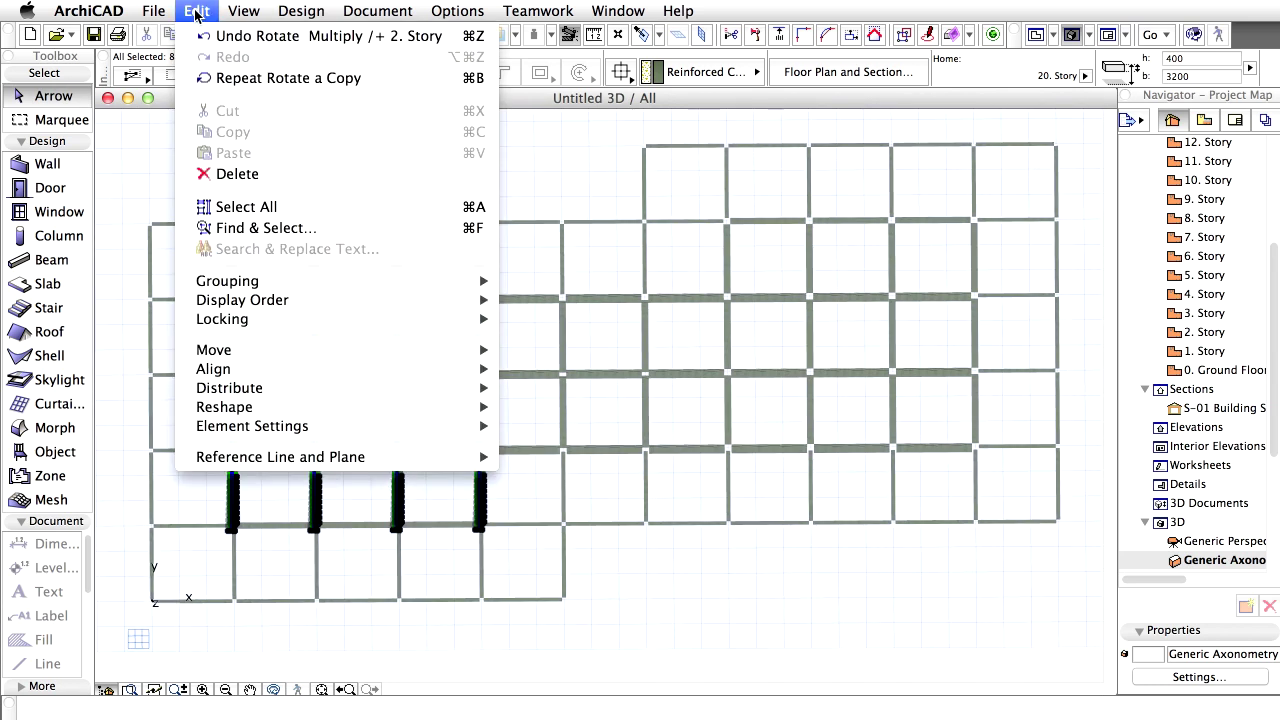
mouse_move(323, 352)
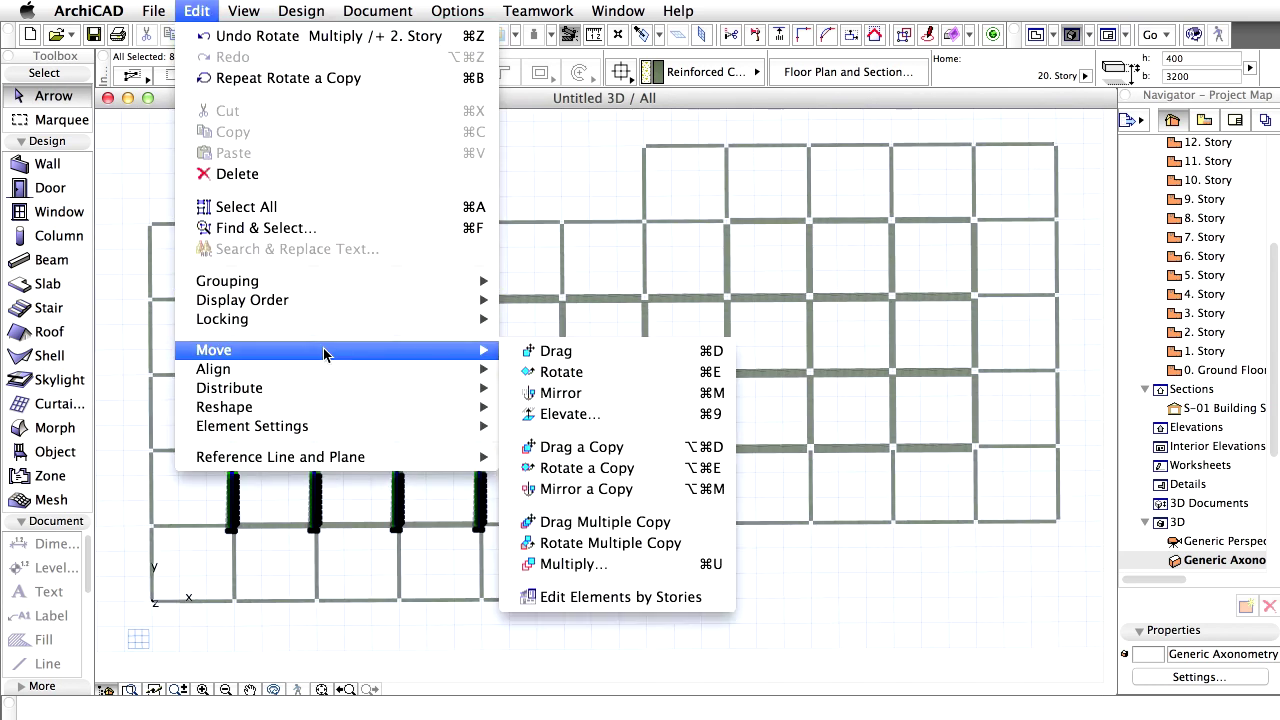
click(673, 468)
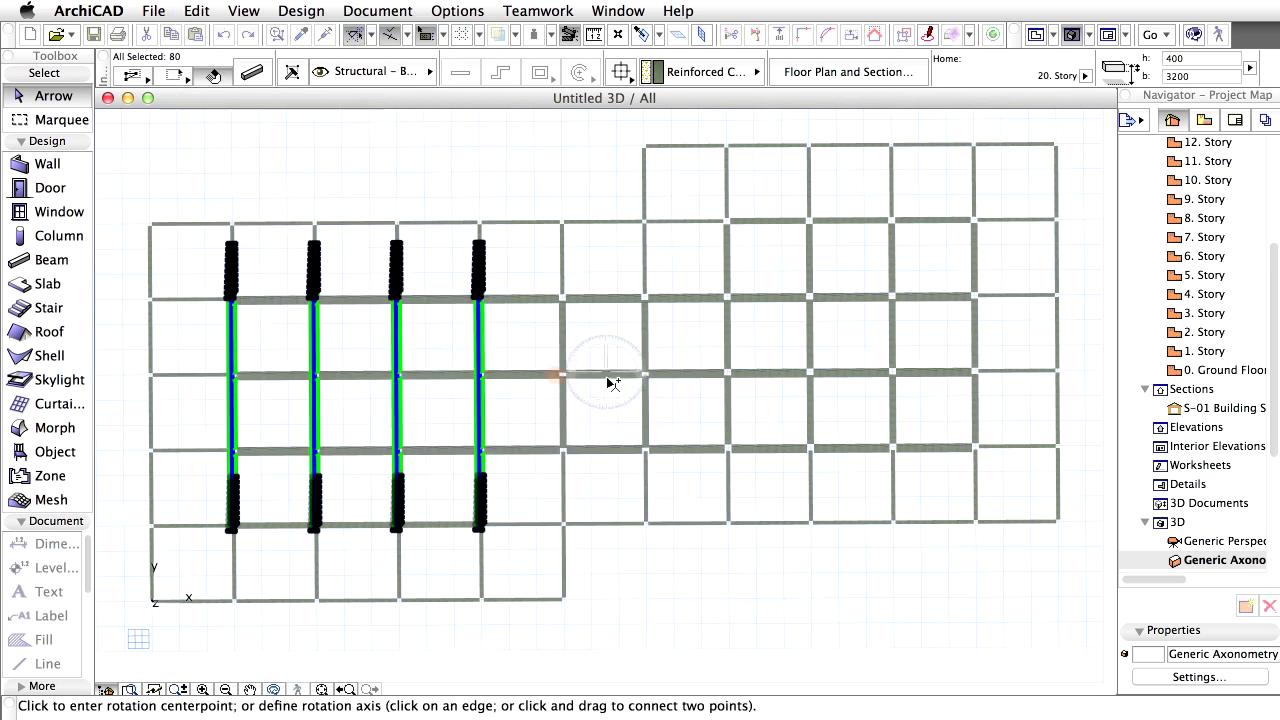
scroll(610, 385, up, 5)
scroll(612, 383, up, 2)
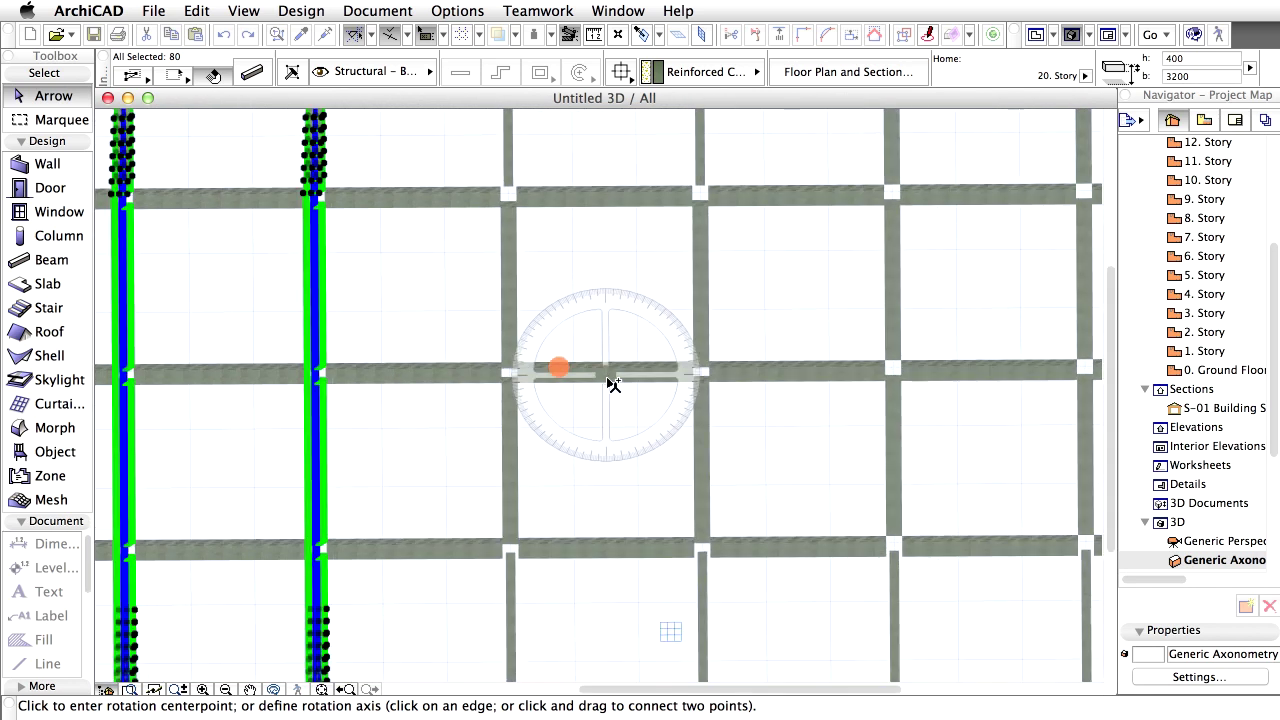
scroll(608, 381, up, 3)
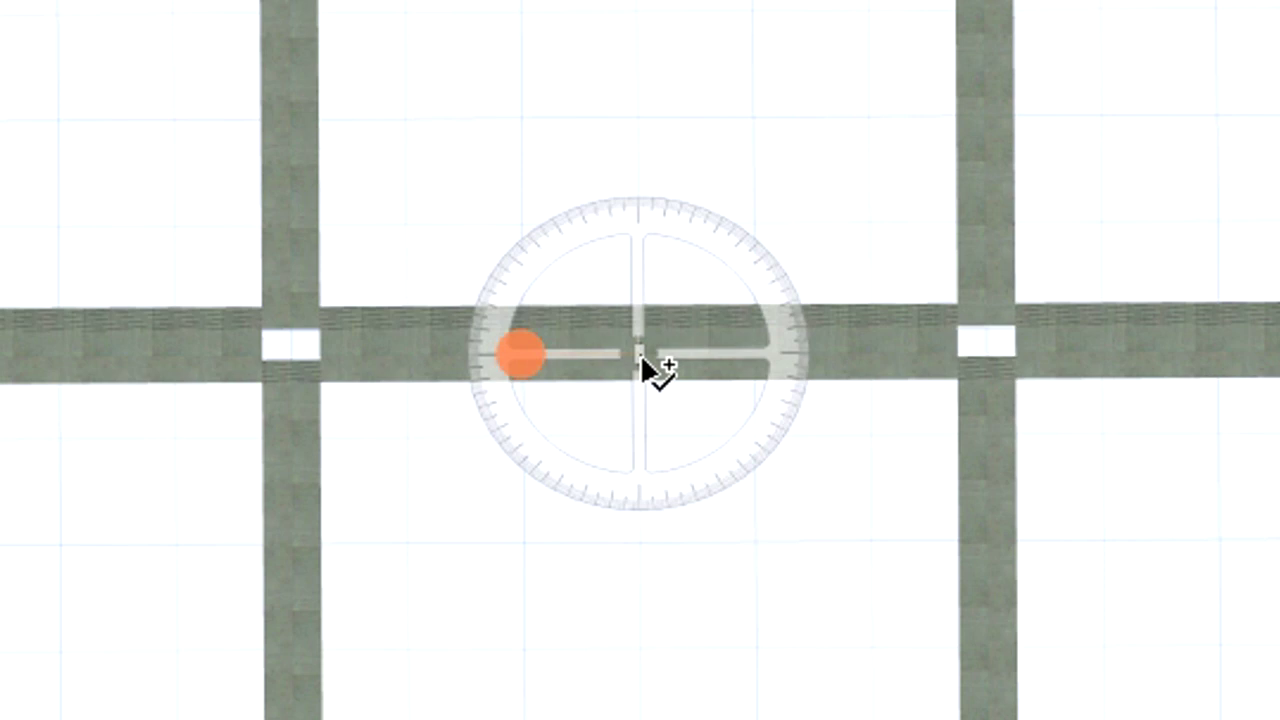
click(643, 360)
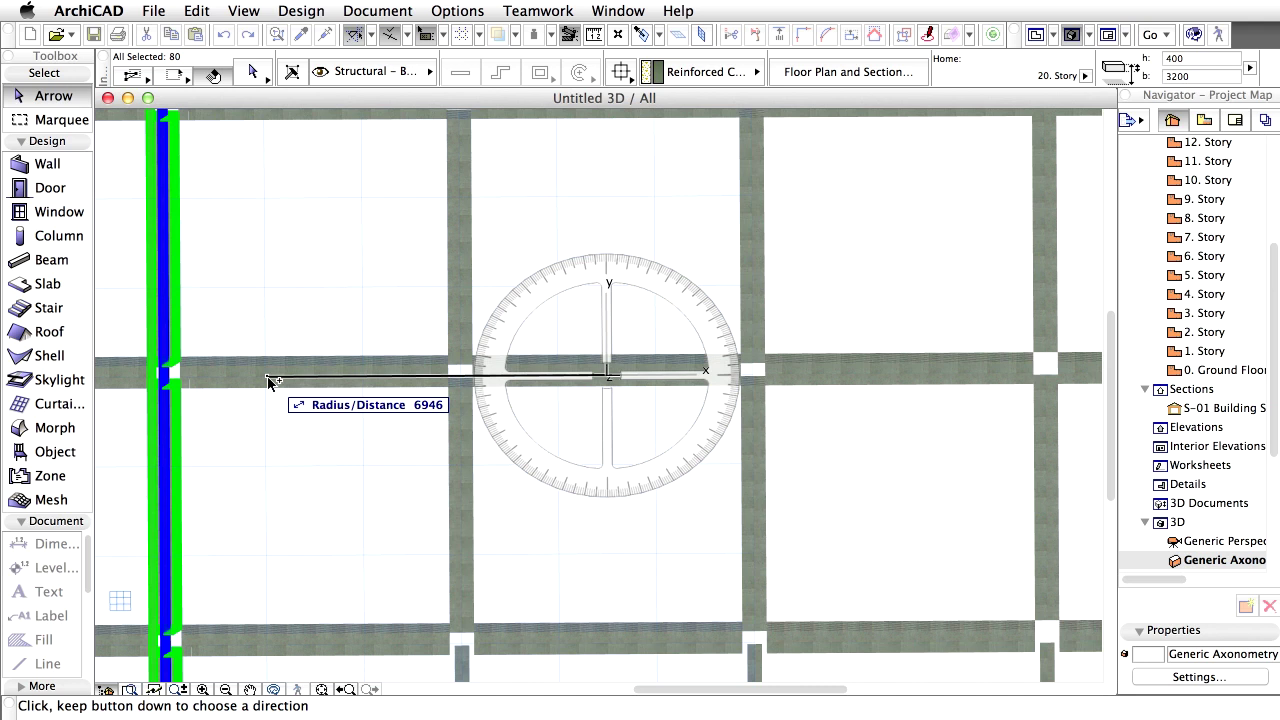
click(268, 381)
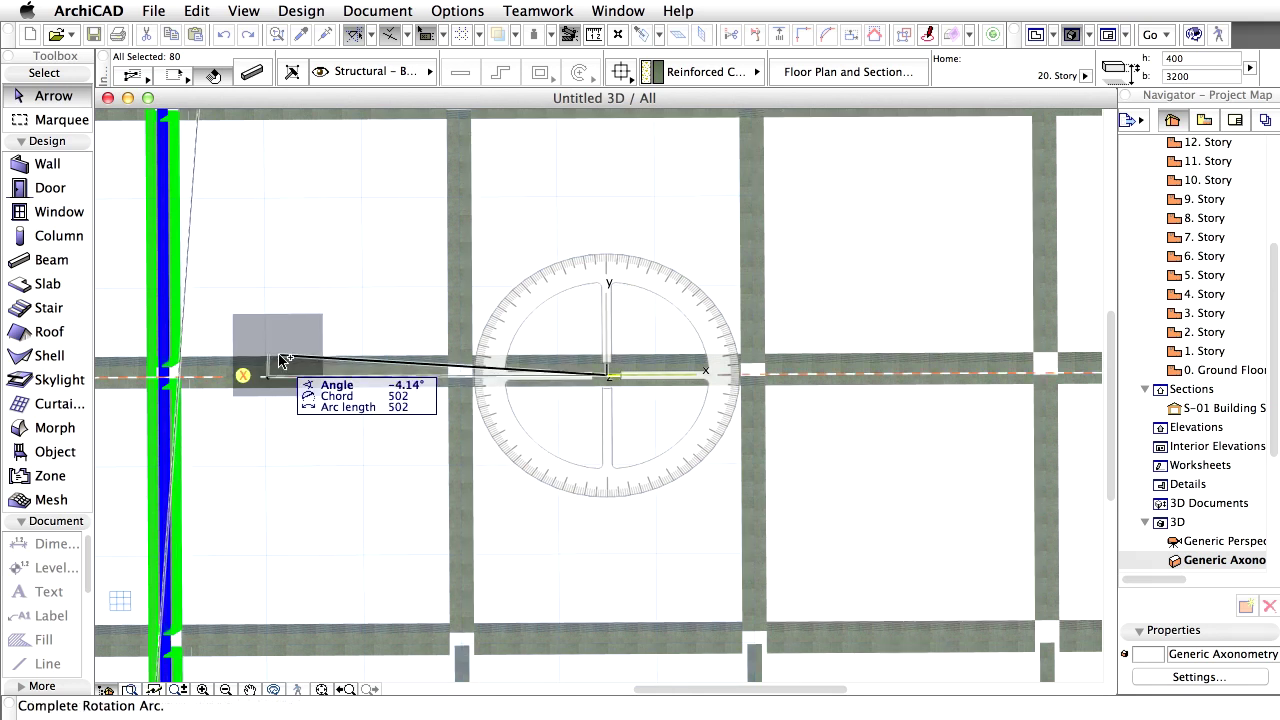
click(383, 330)
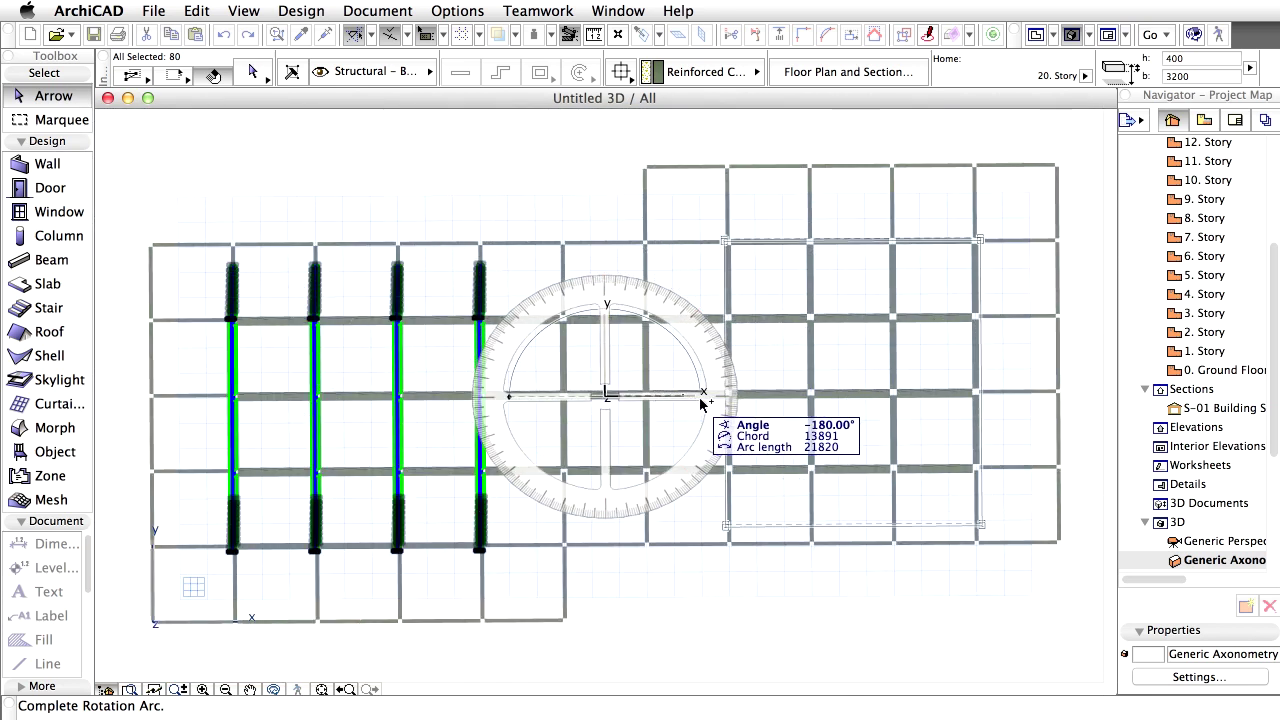
click(837, 403)
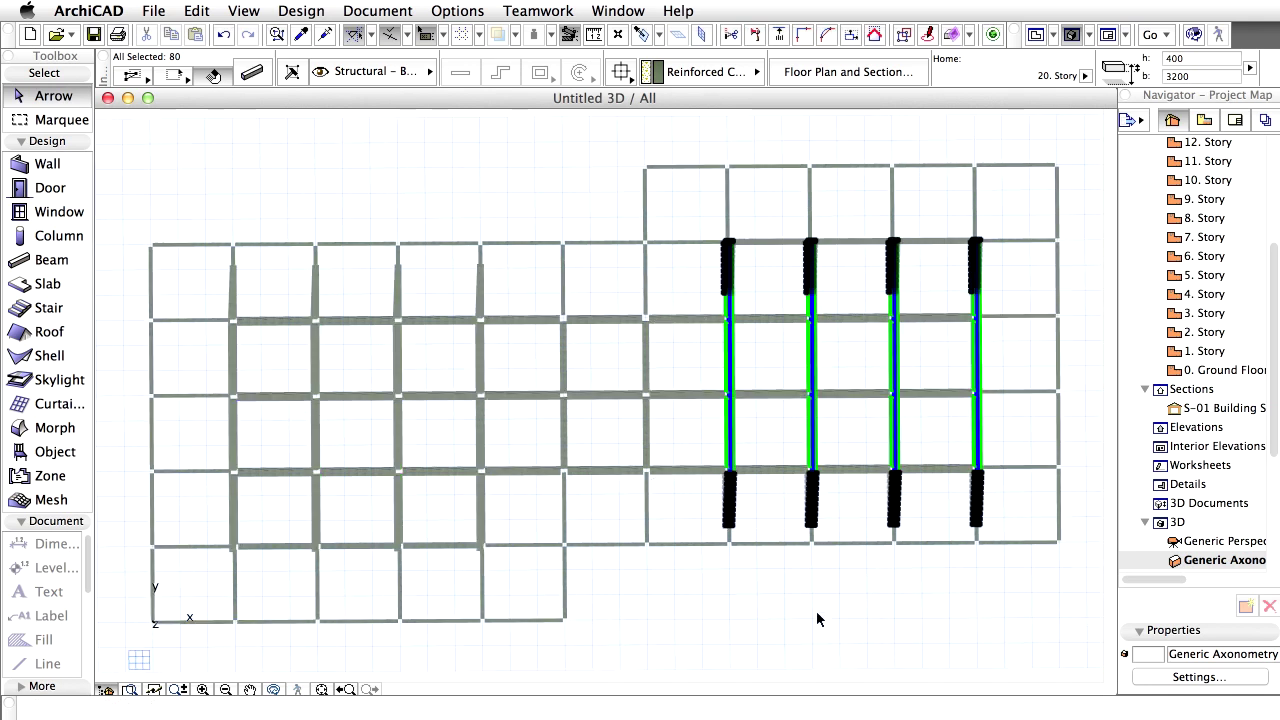
- Clear the selection, show All Types in the 3D filter again, and switch to the 1. Story plan
key(Escape)
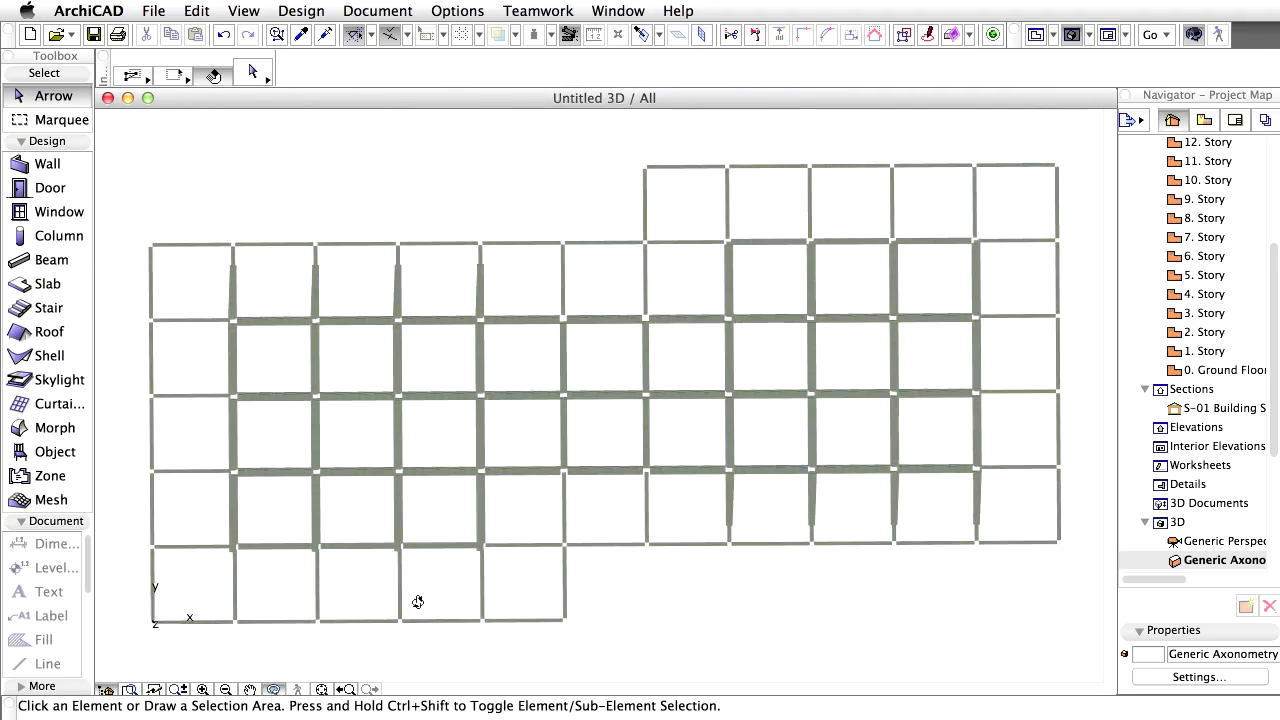
drag(508, 652, 500, 443)
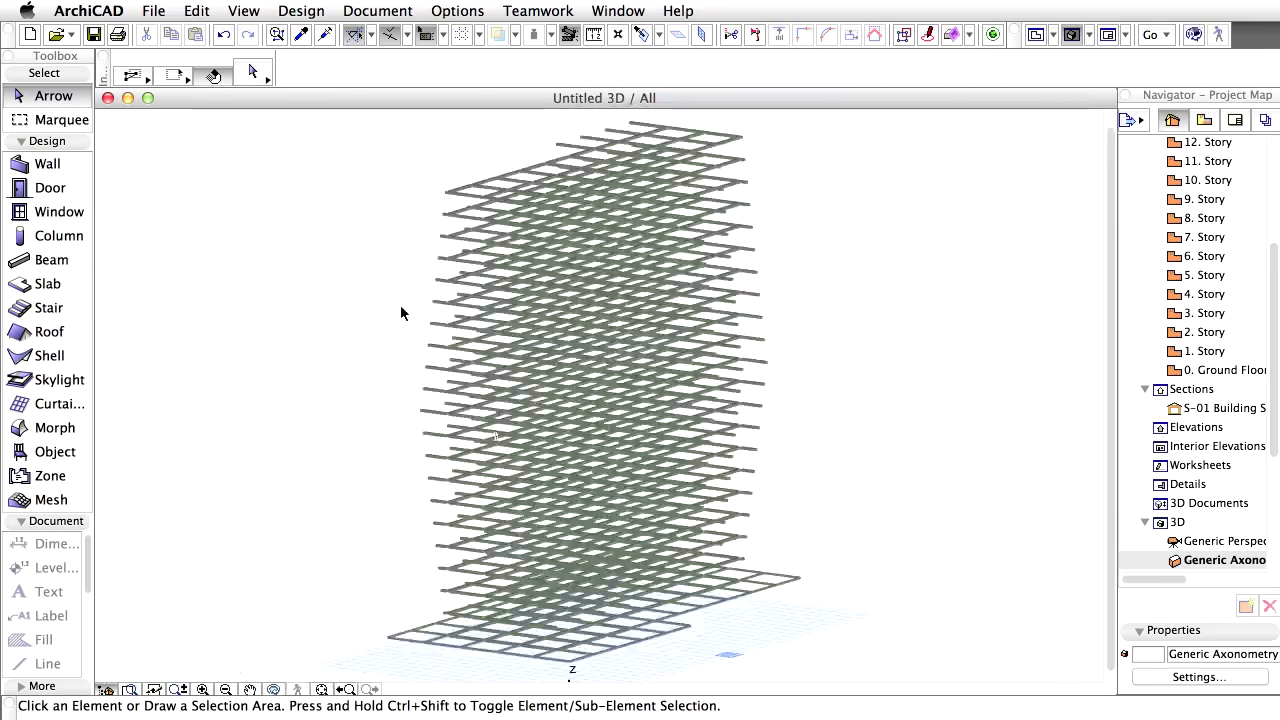
click(243, 11)
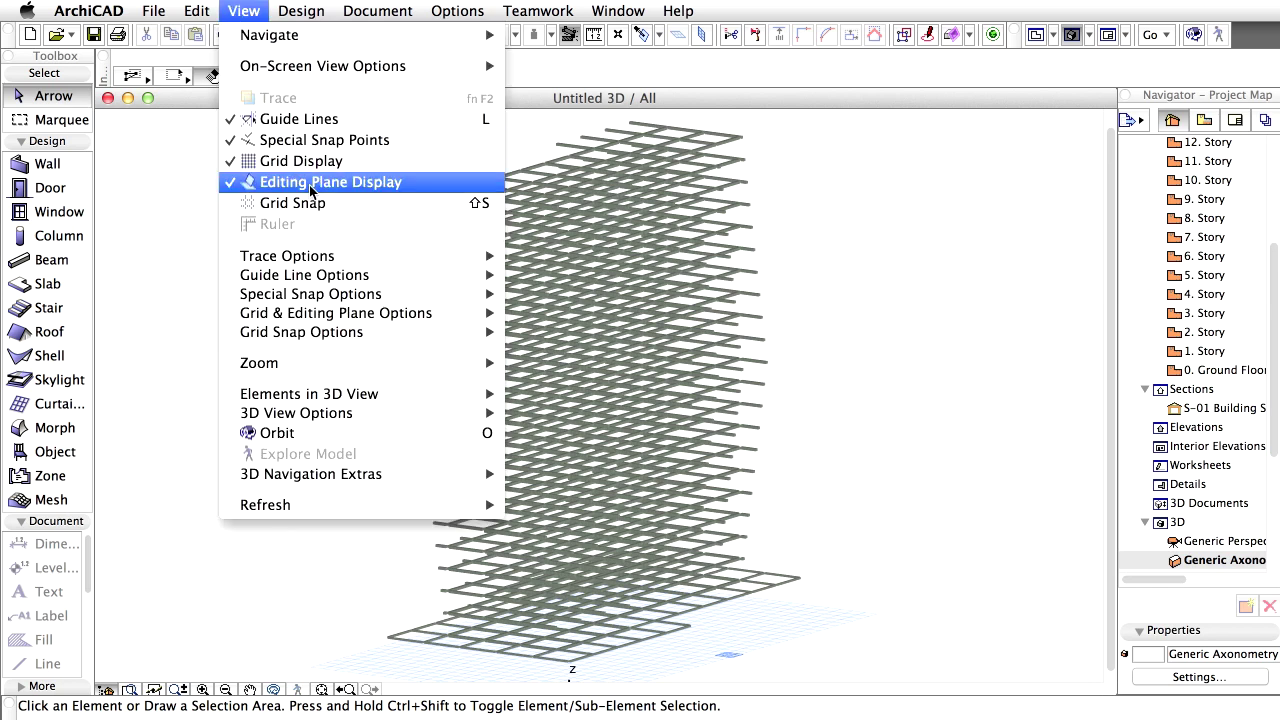
mouse_move(358, 397)
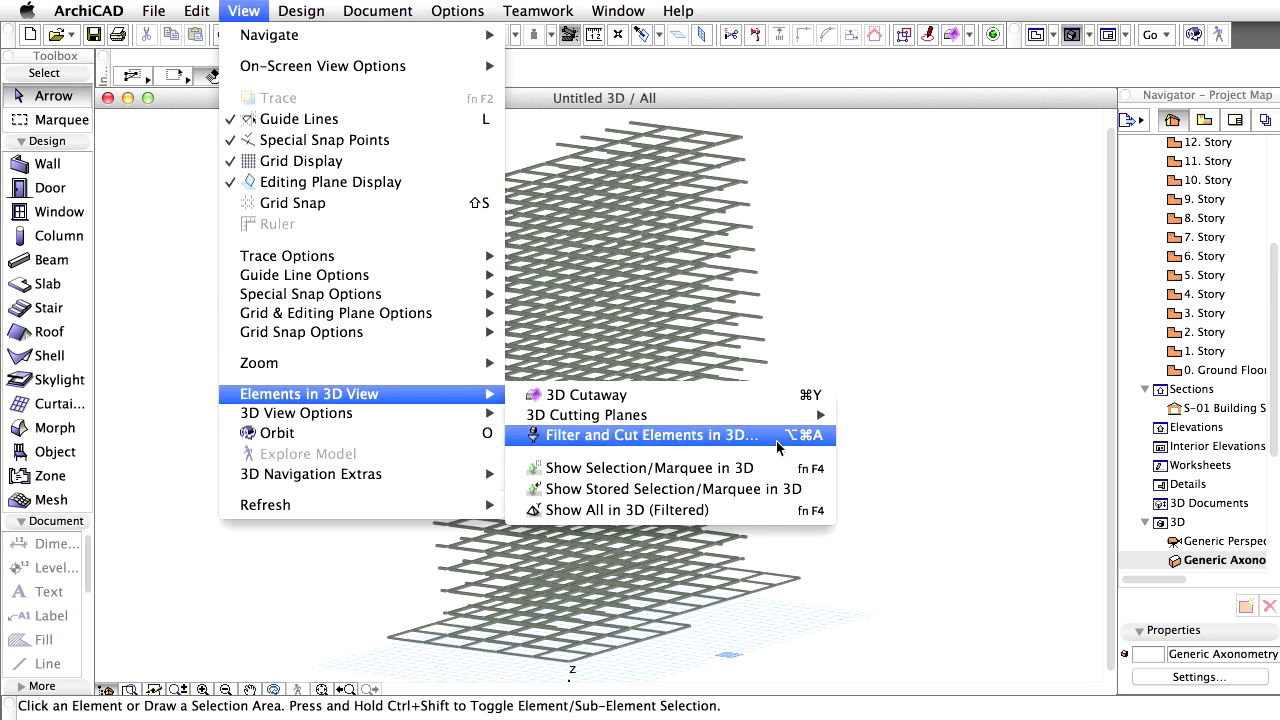
click(650, 435)
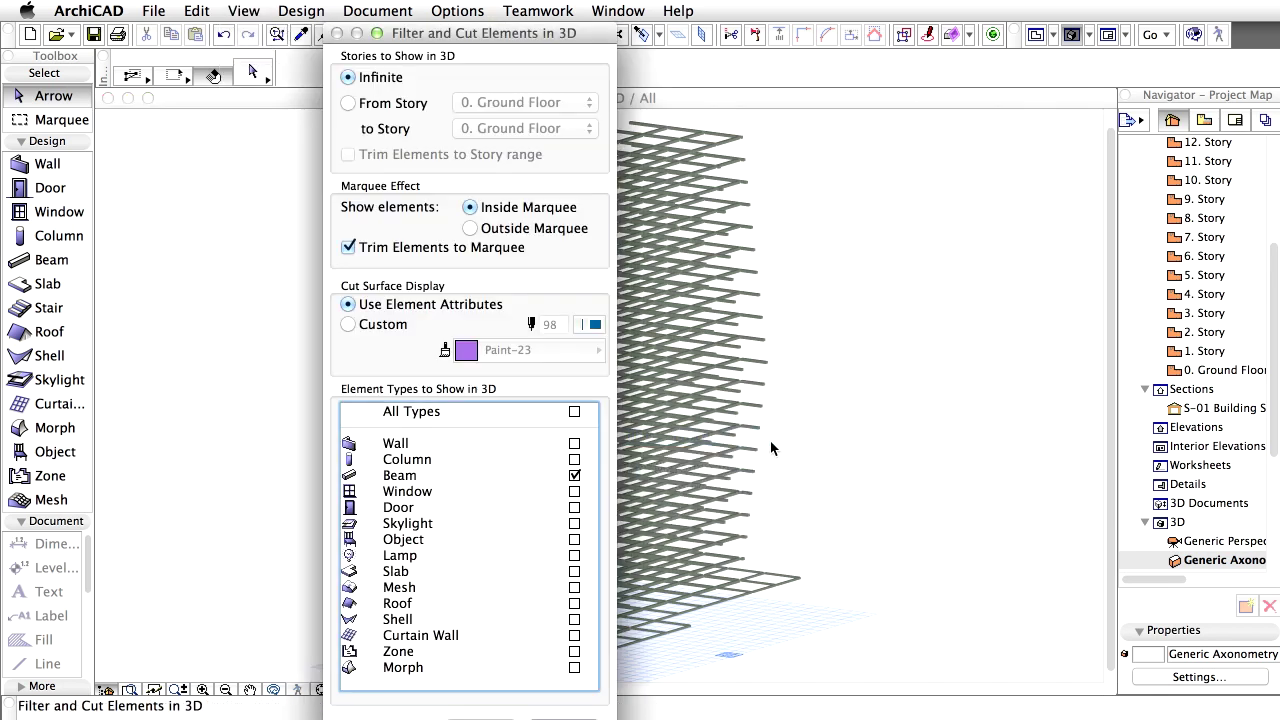
click(575, 412)
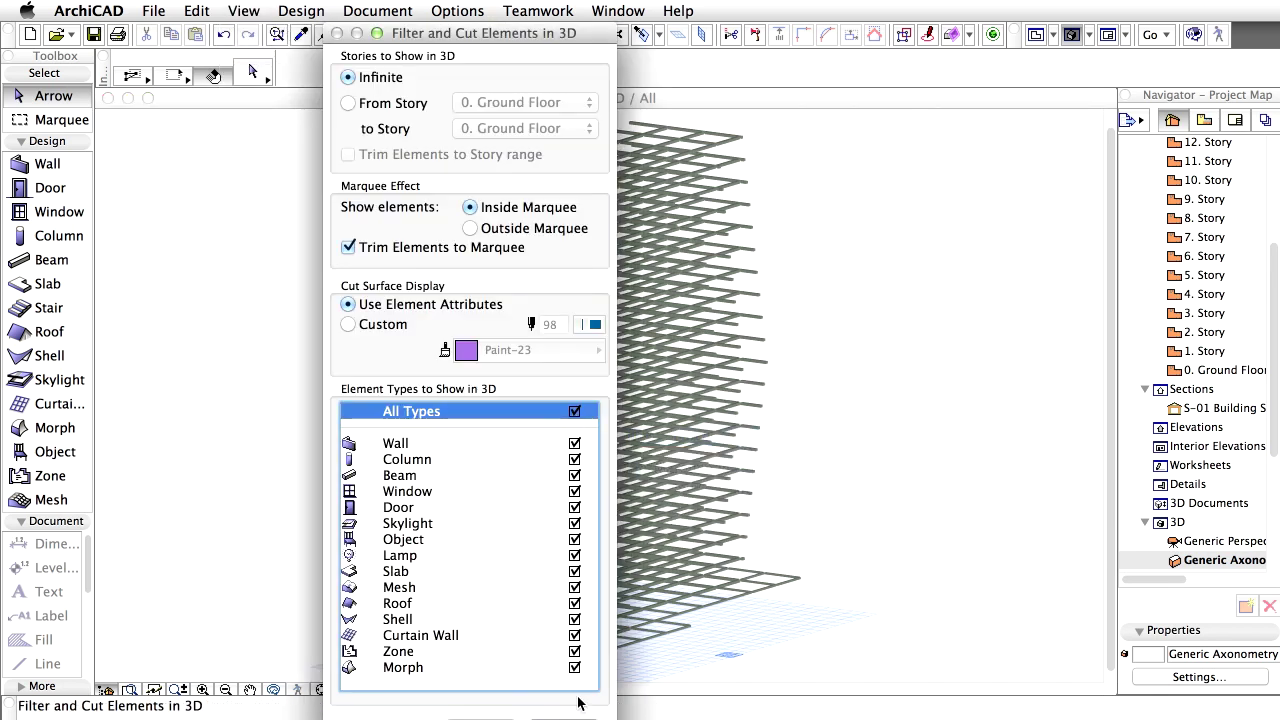
key(Return)
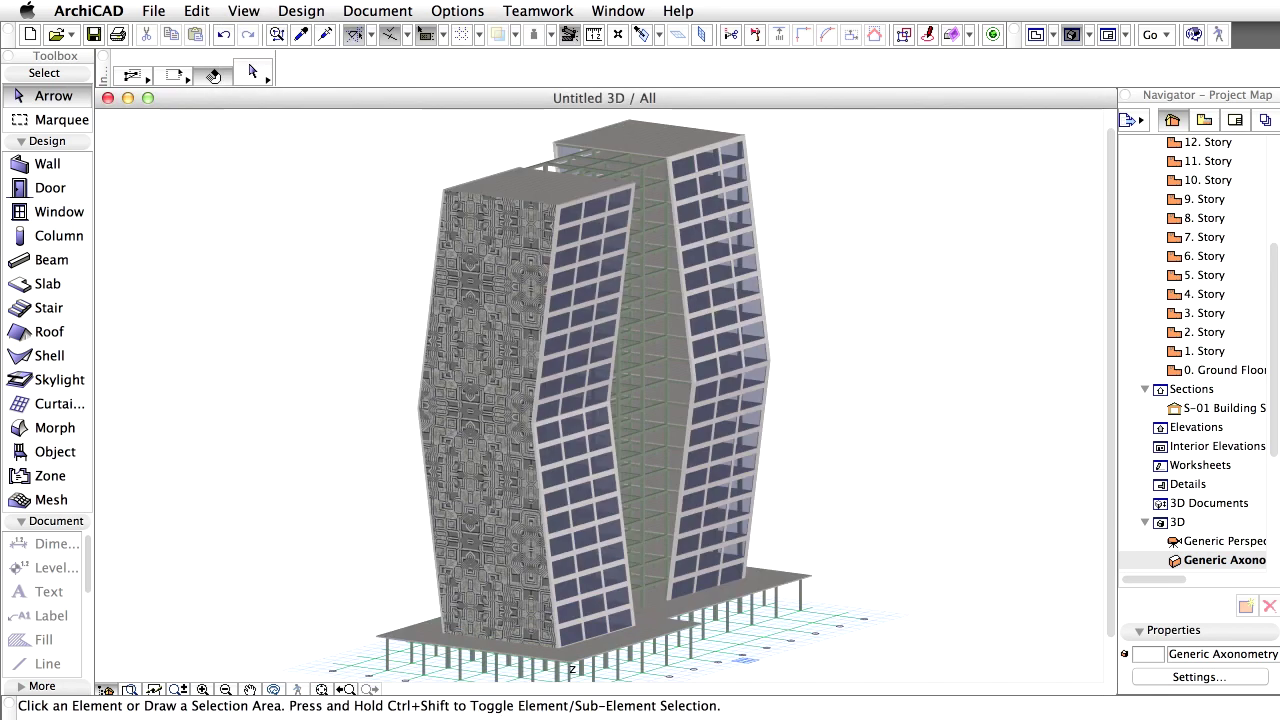
click(1200, 354)
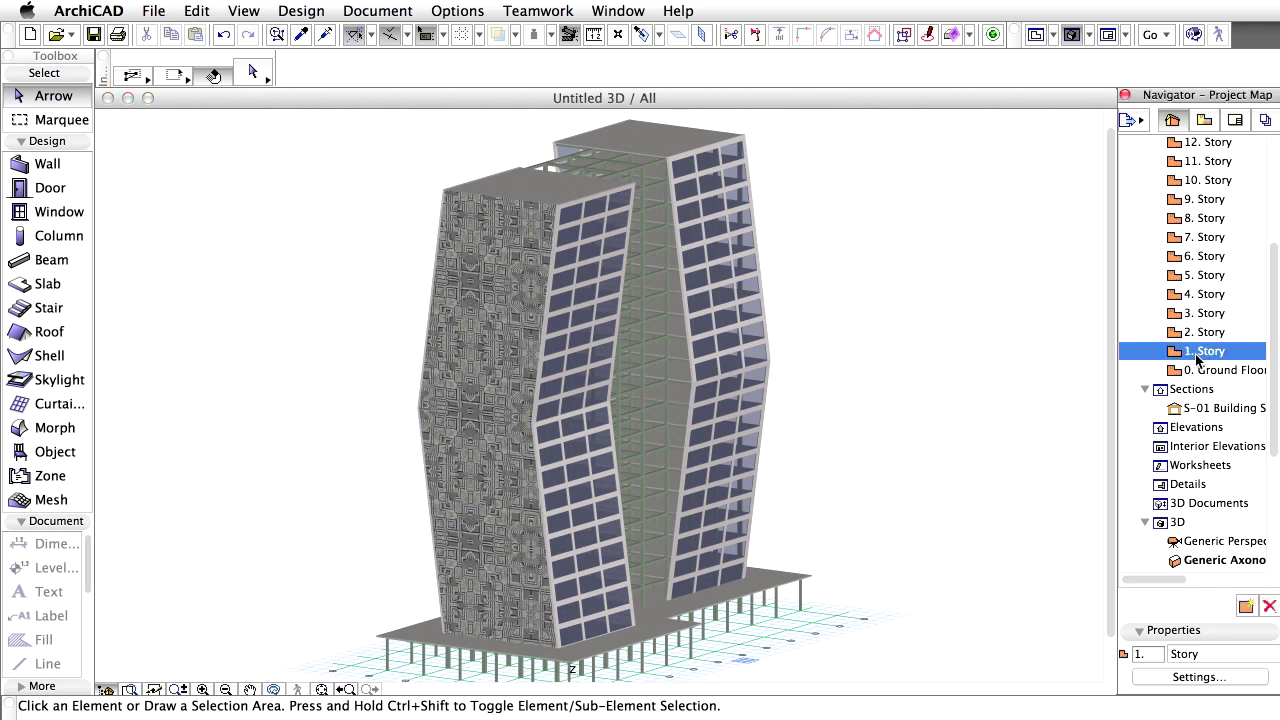
- On the 1. Story floor plan, select all walls with the Wall tool active
double_click(1229, 356)
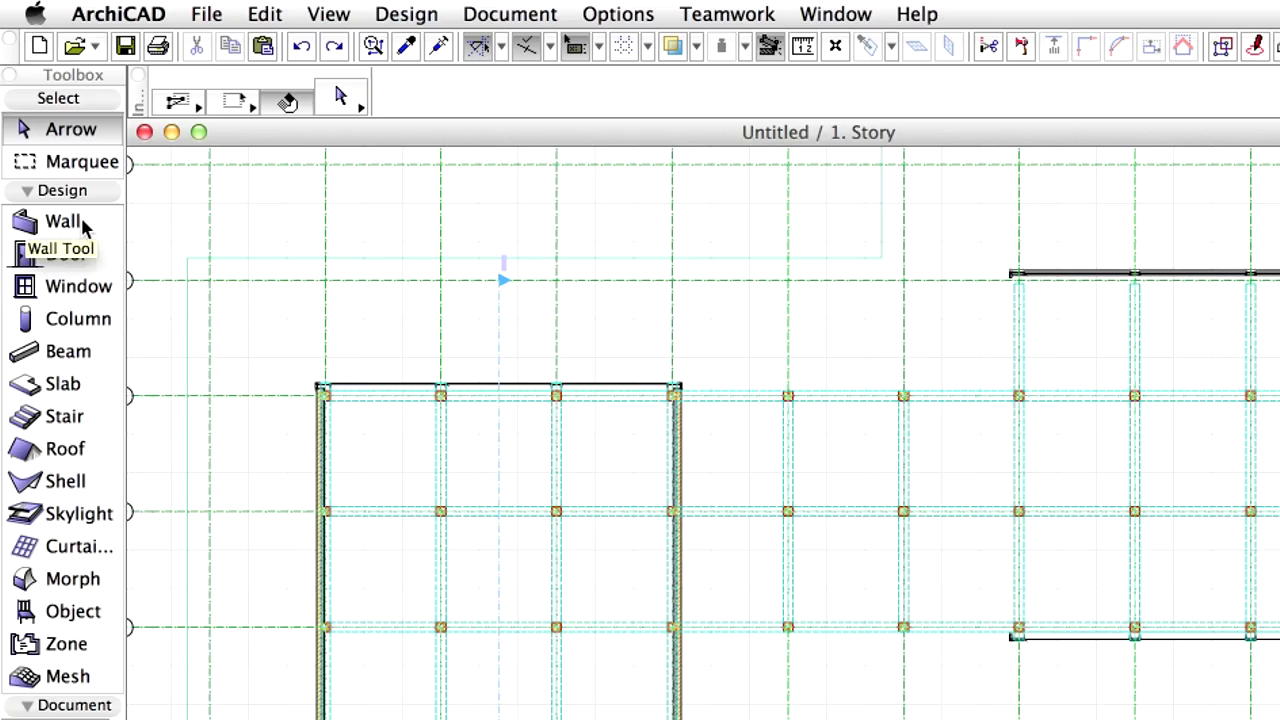
click(85, 228)
click(268, 14)
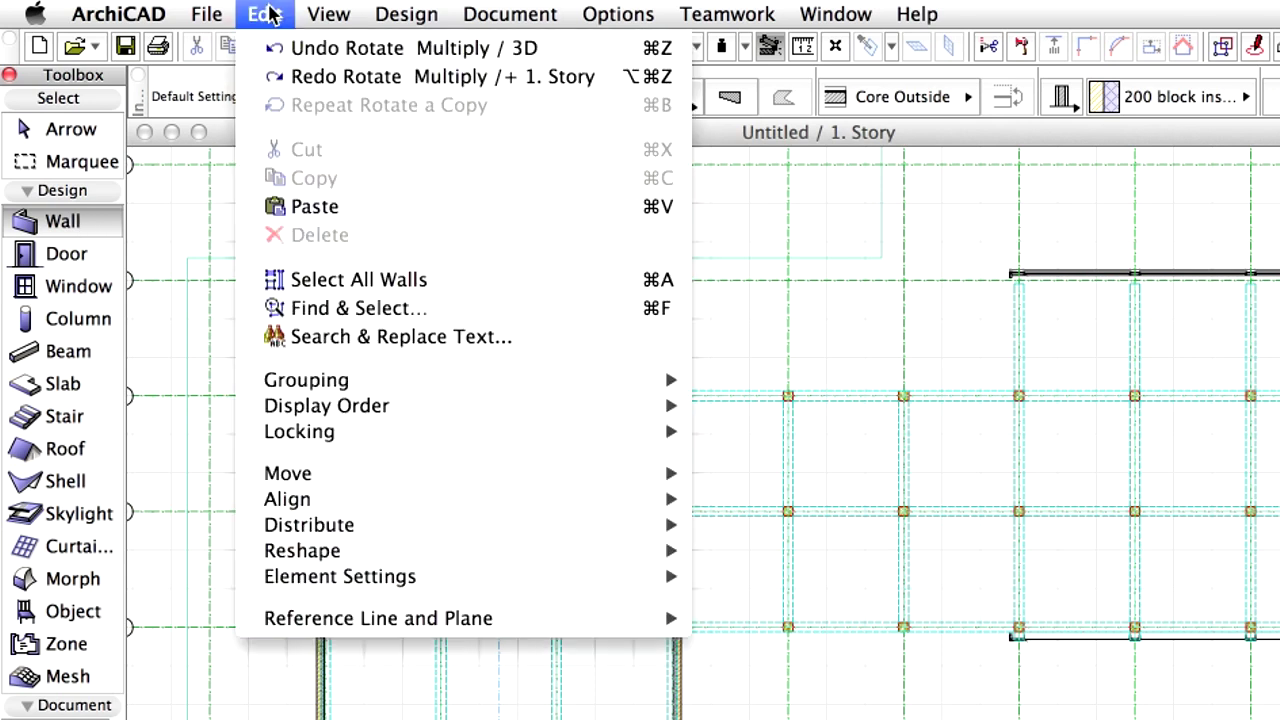
click(540, 282)
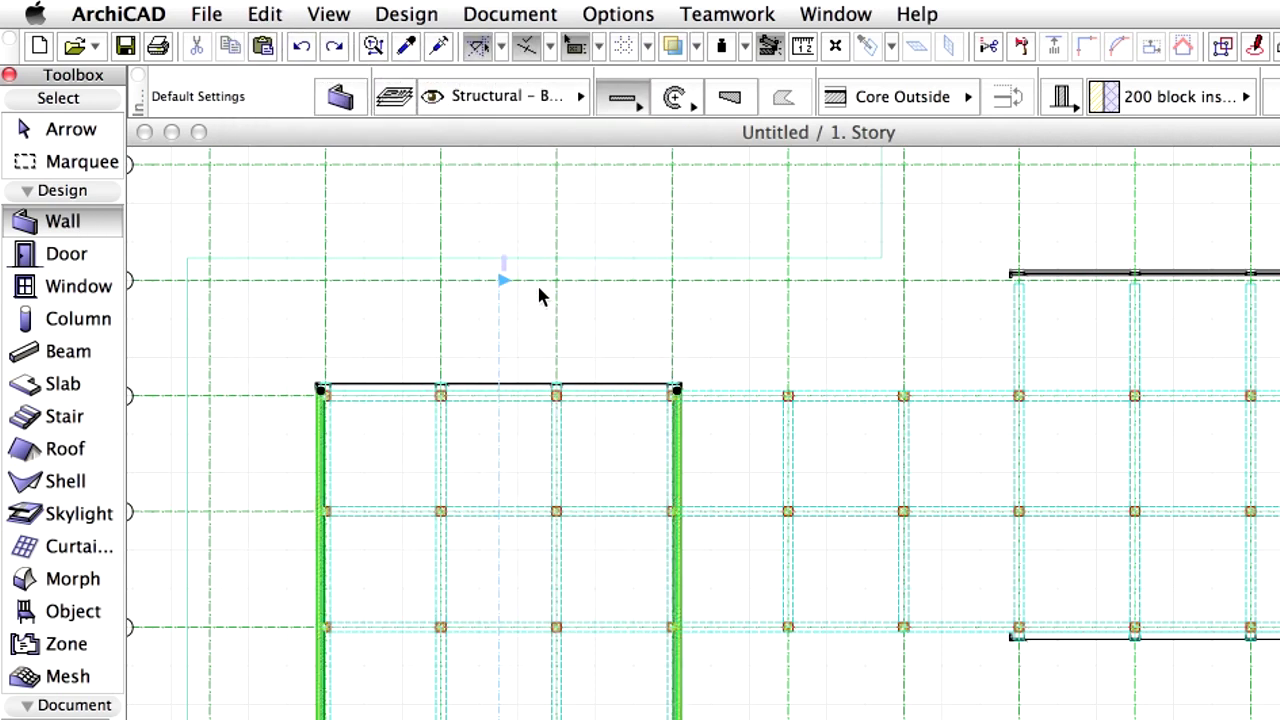
- Rotate a copy of the two walls −180° about the centre grid intersection onto the right tower
click(265, 16)
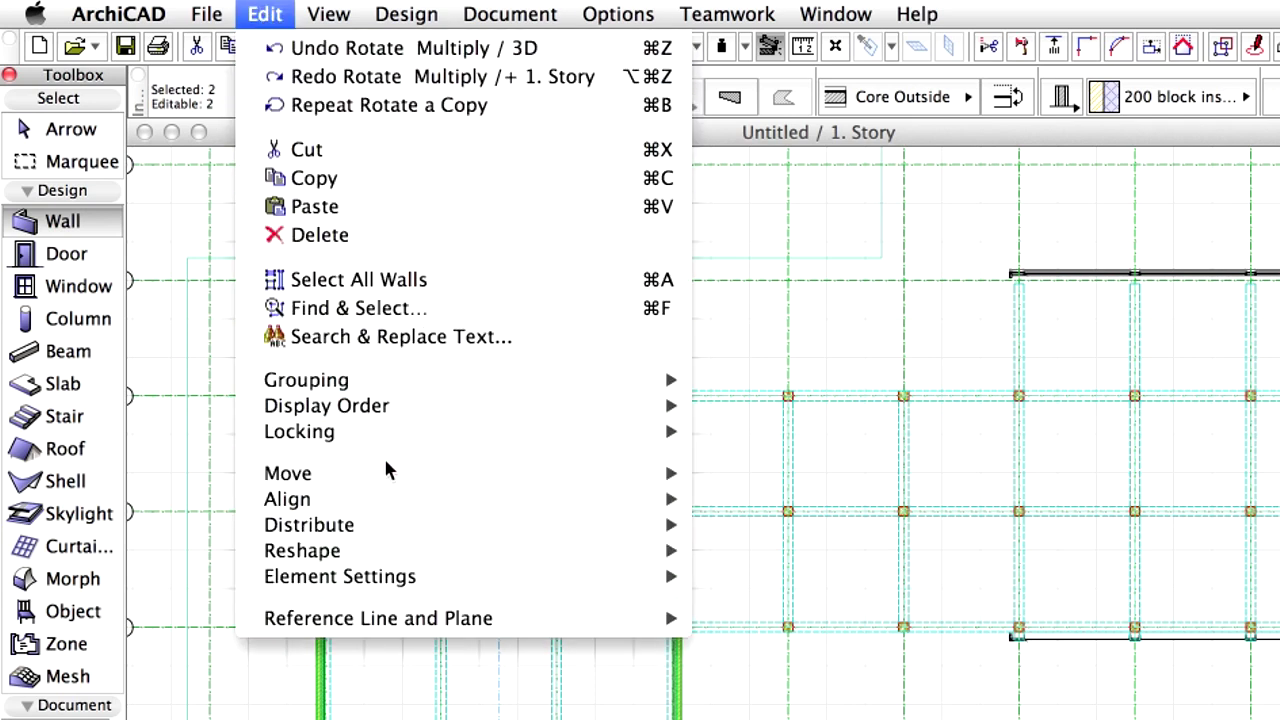
mouse_move(423, 486)
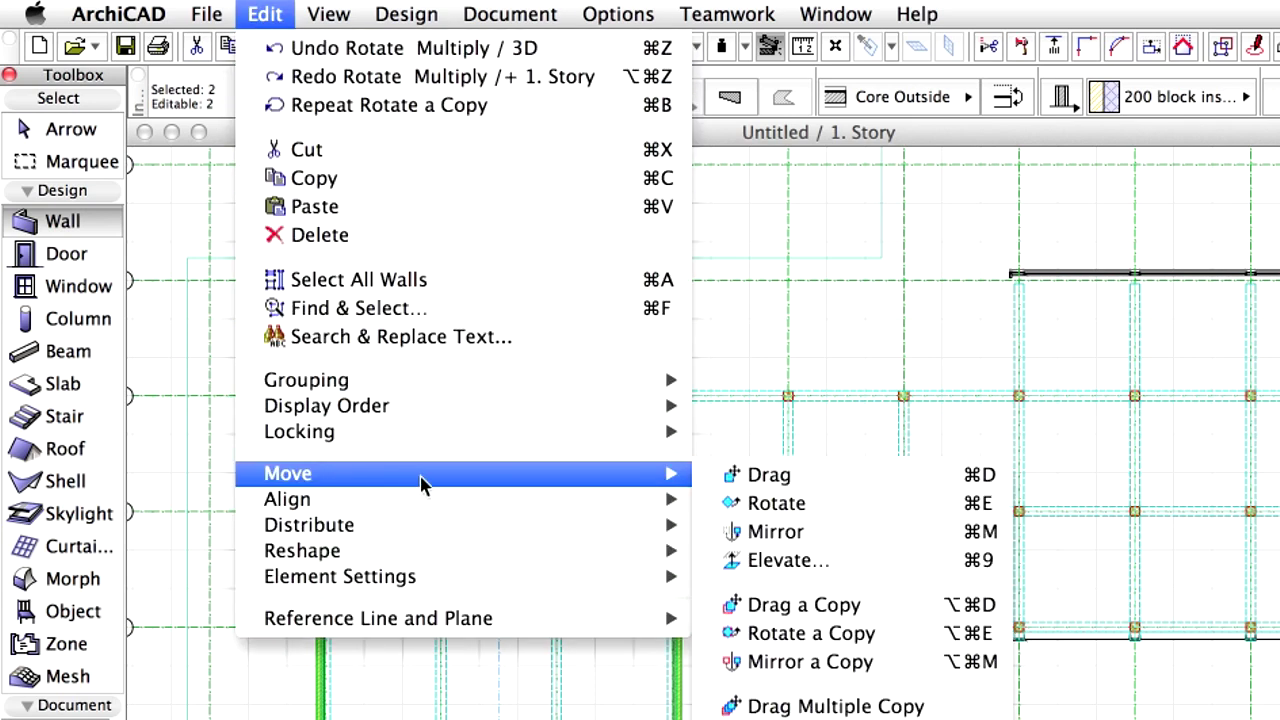
click(903, 634)
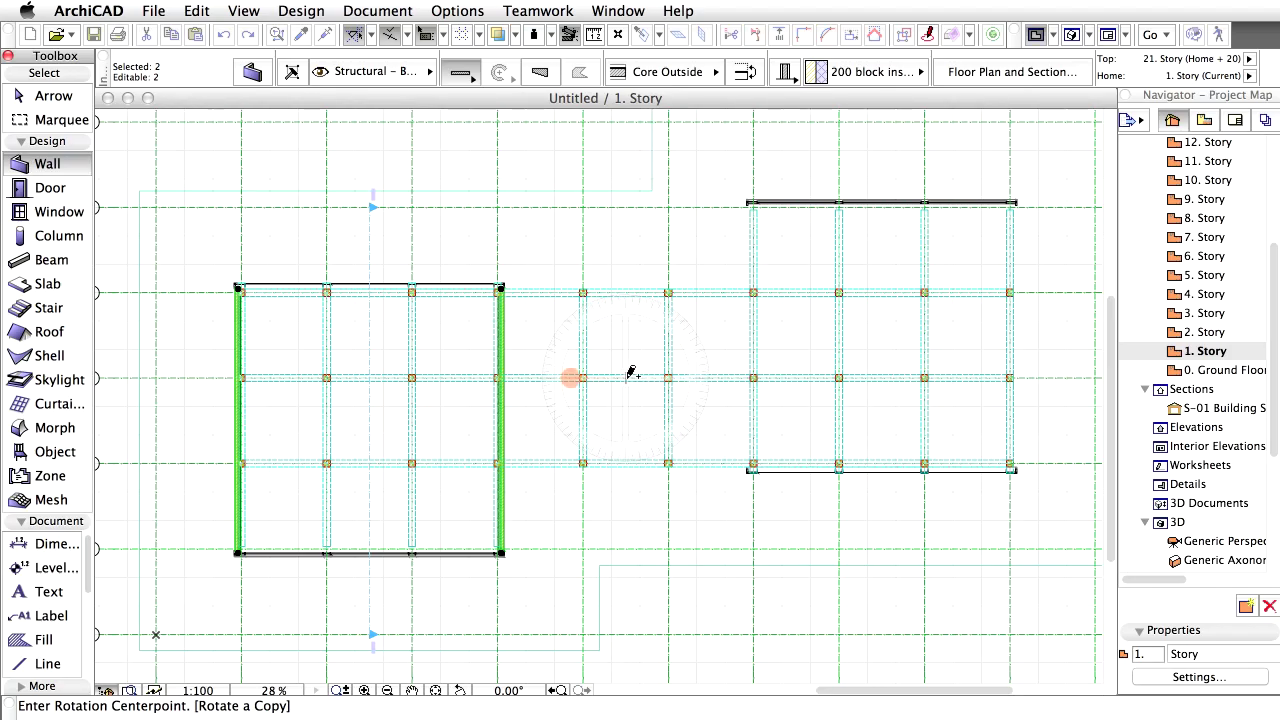
click(627, 377)
click(453, 377)
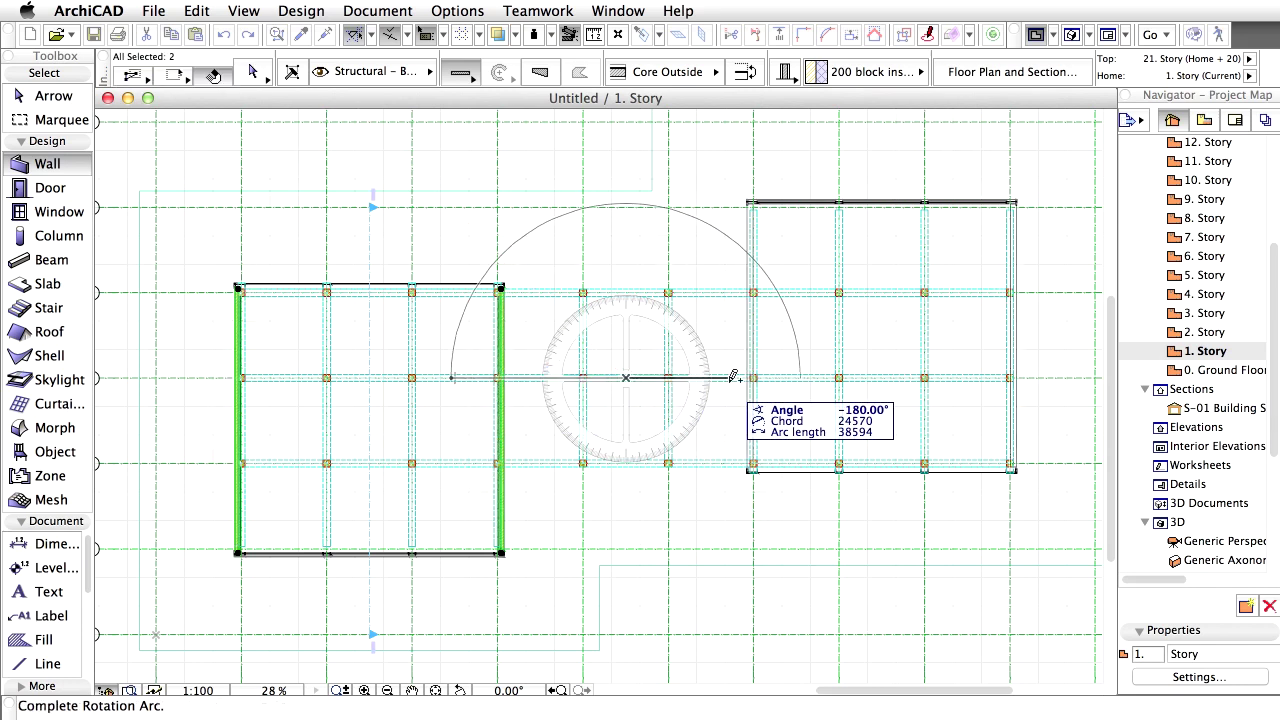
click(733, 377)
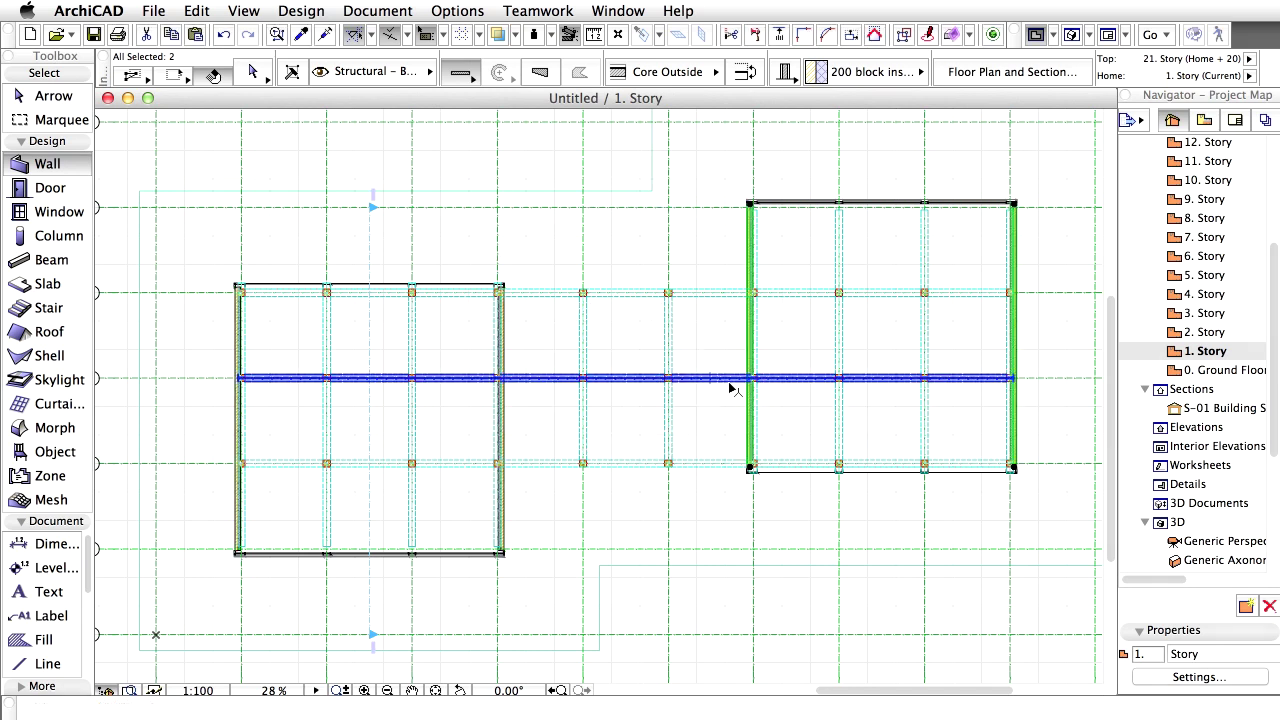
key(Escape)
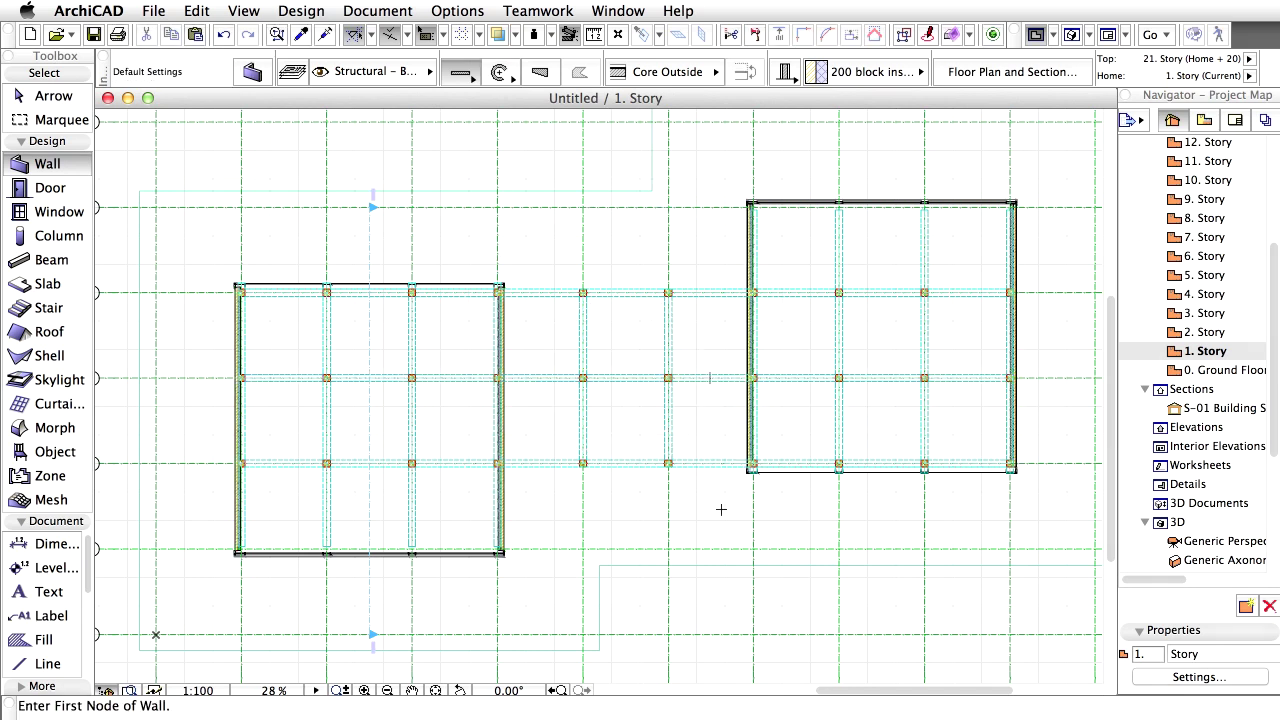
- In the 3D window, select both patterned walls and the curtain wall
click(1071, 35)
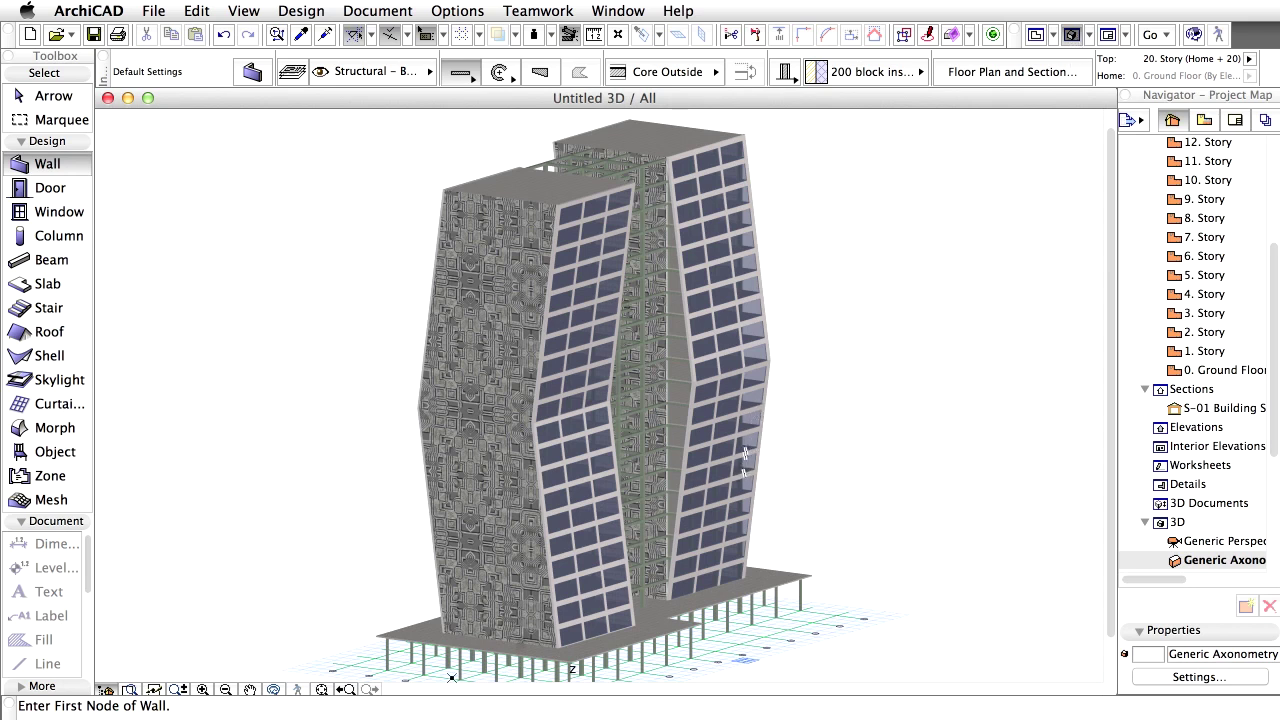
scroll(634, 328, up, 5)
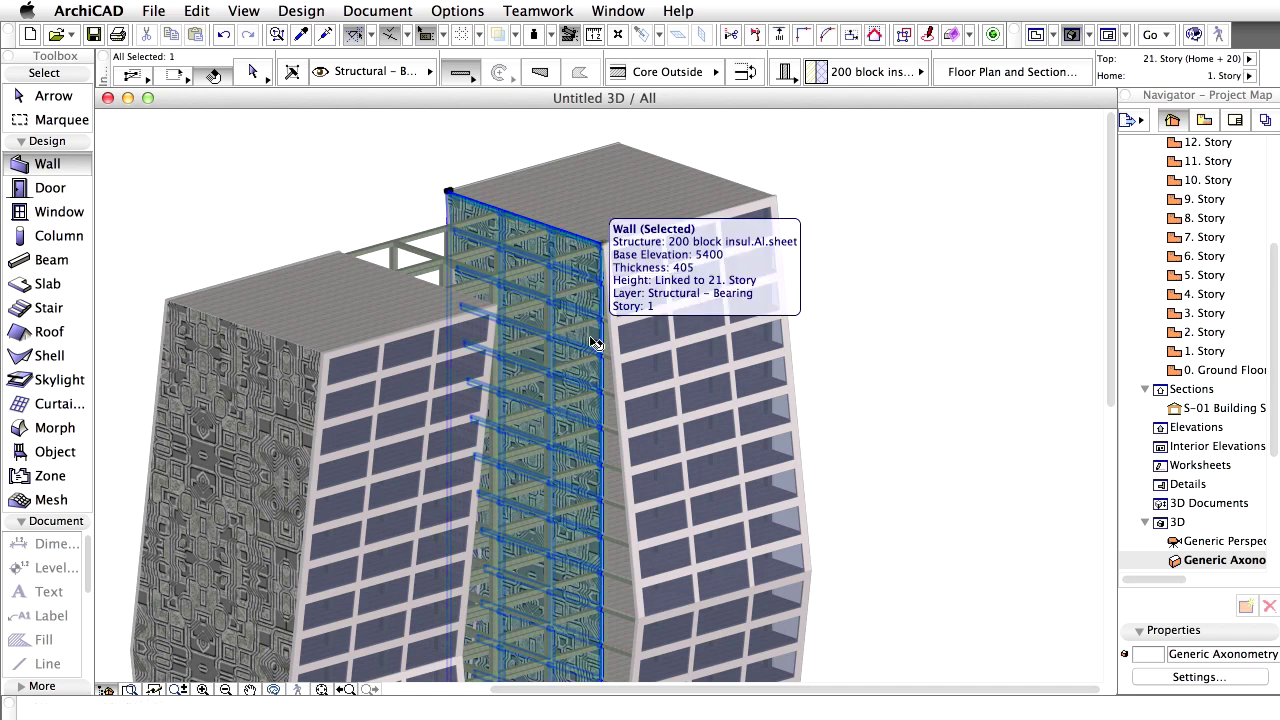
shift+click(594, 343)
shift+middle_drag(866, 300, 400, 346)
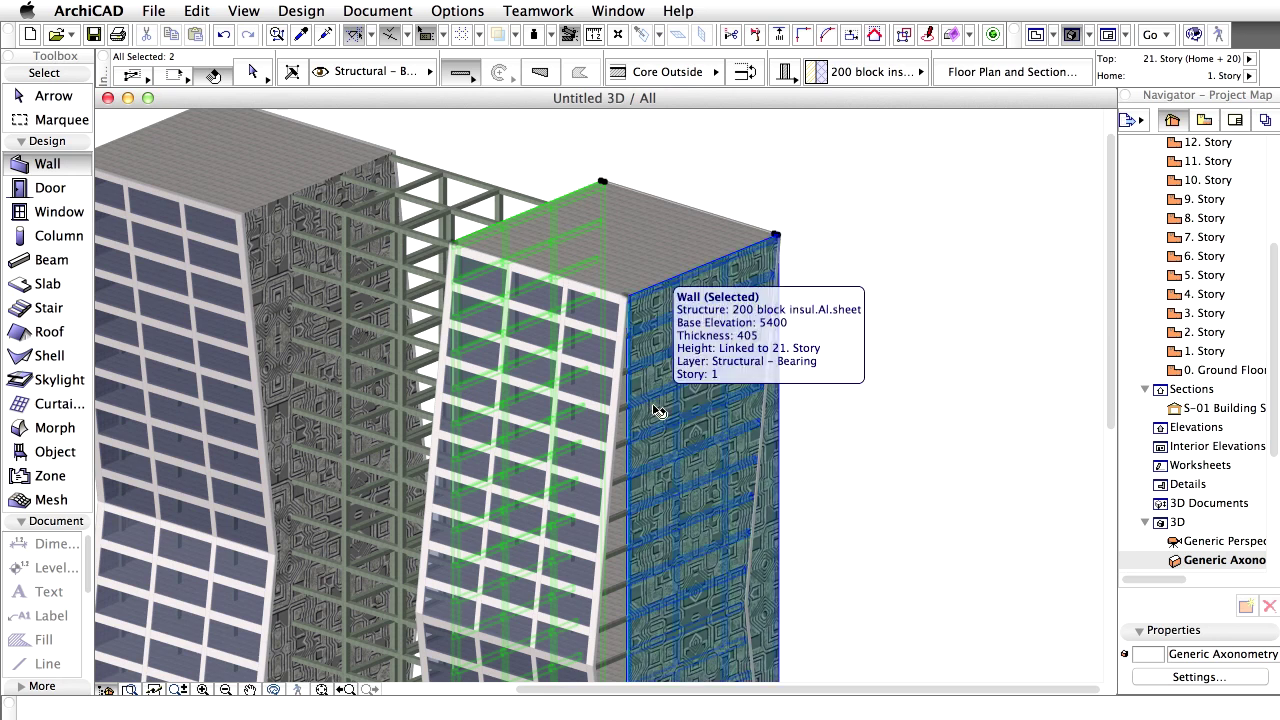
shift+click(657, 410)
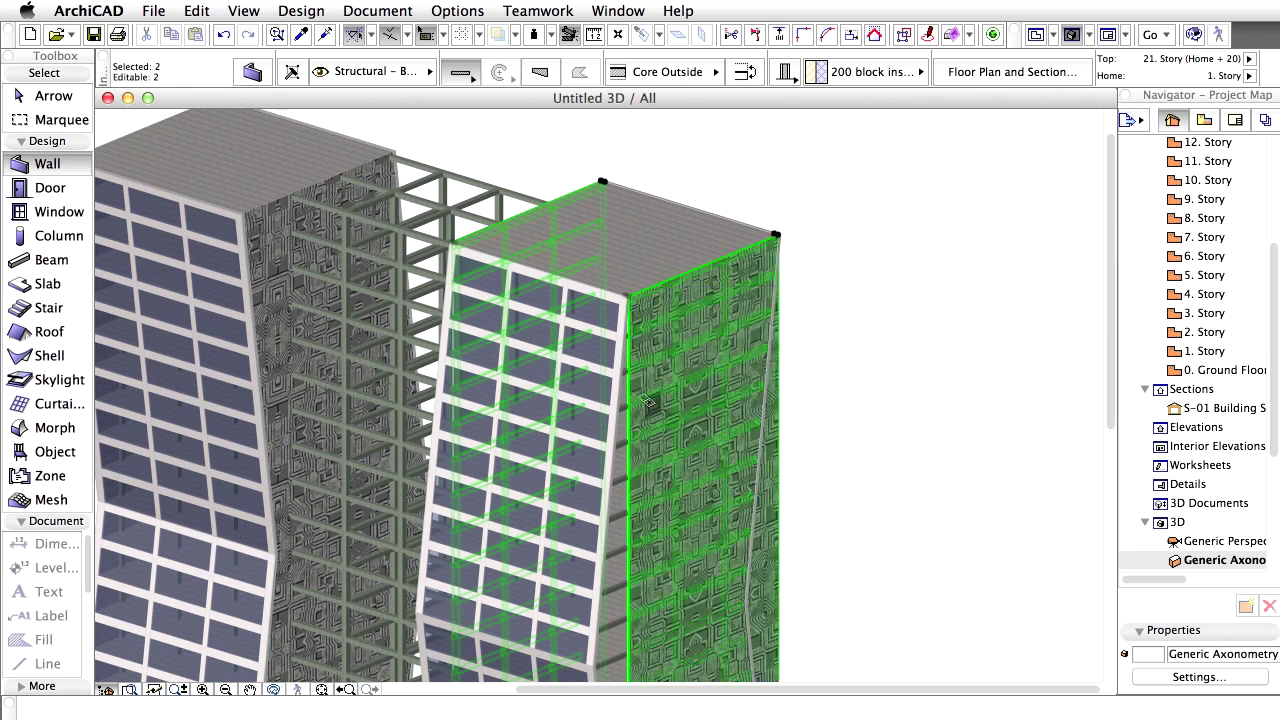
shift+click(597, 318)
- Check the Join Wall(s) to Curtain Wall settings, cancel, and orbit to face the second tower
click(280, 11)
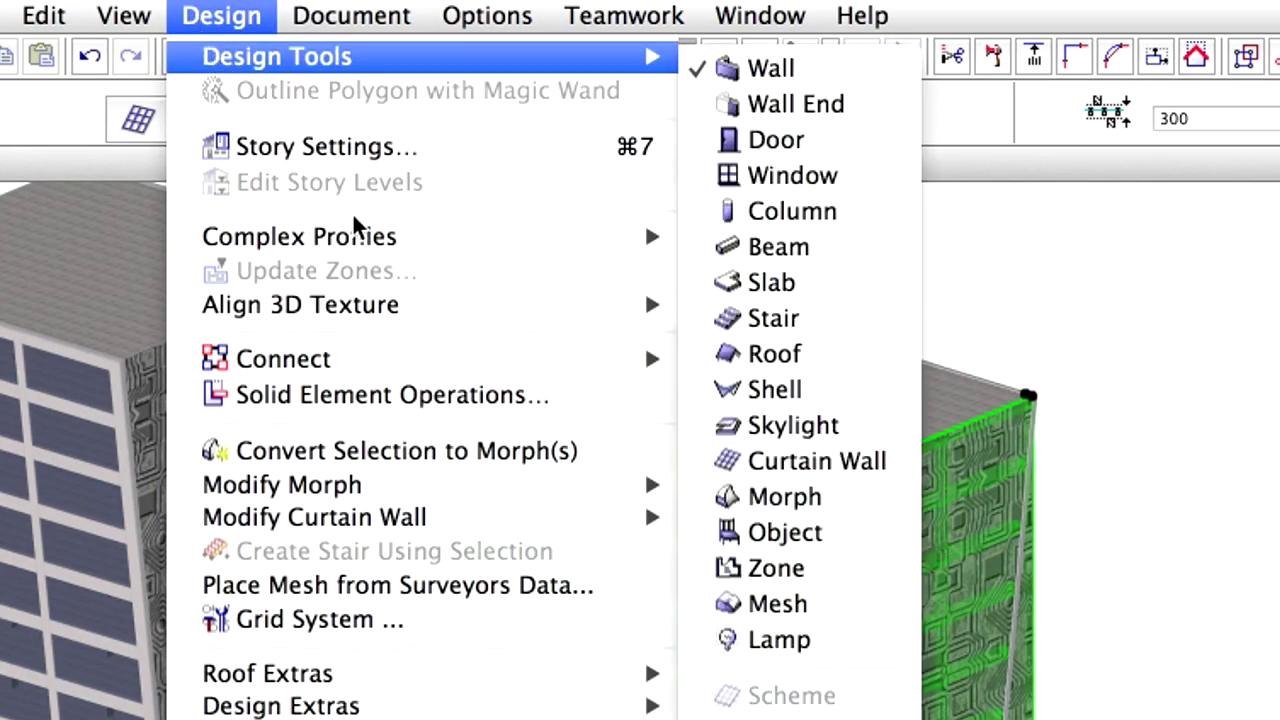
mouse_move(358, 360)
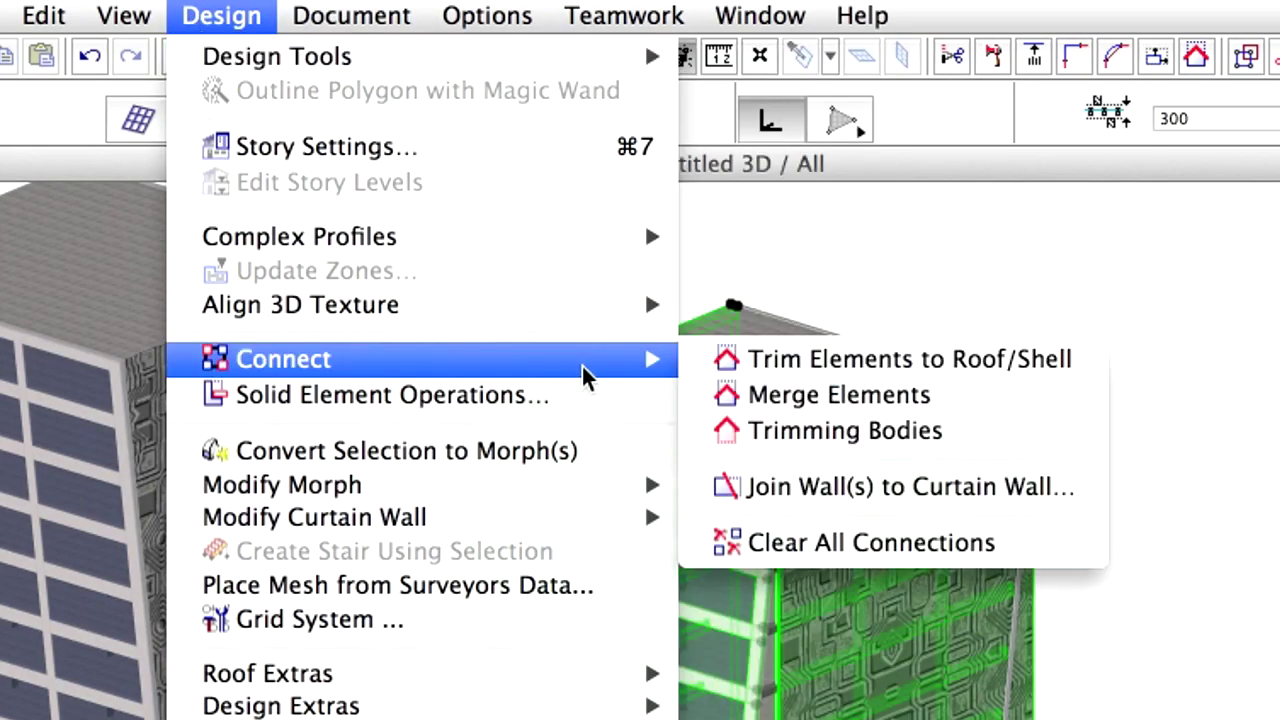
click(1049, 493)
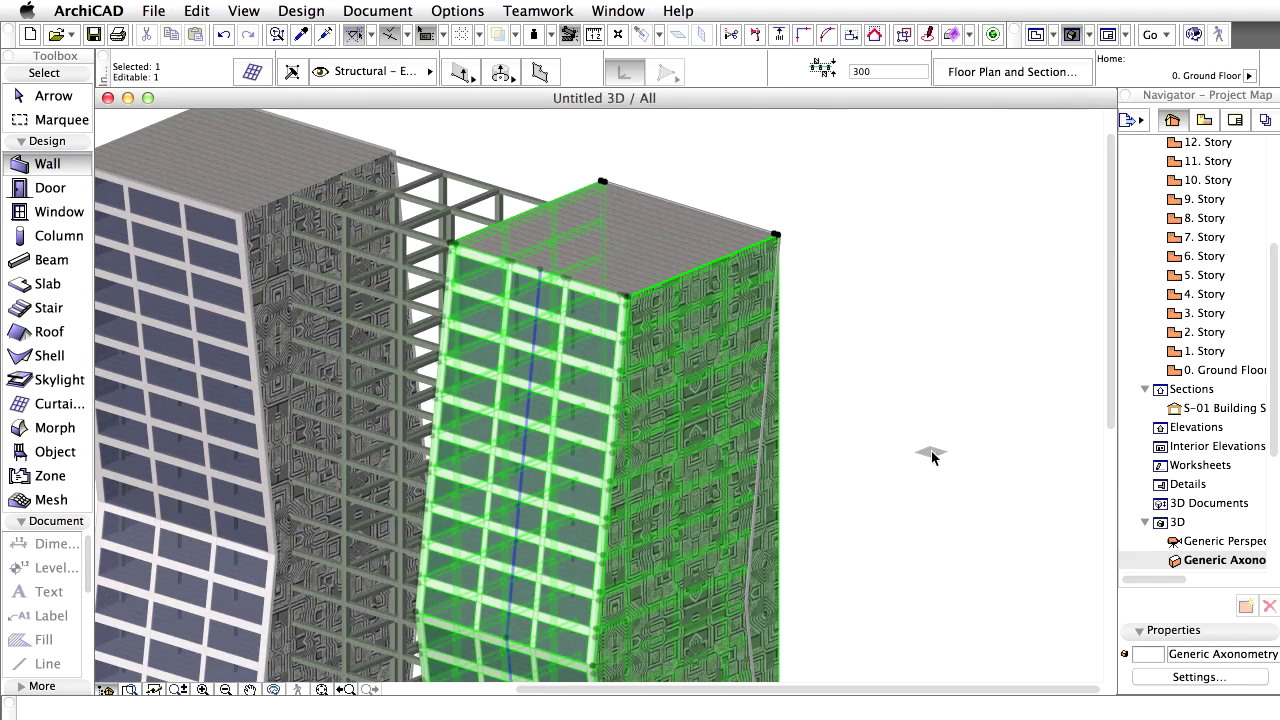
key(Escape)
shift+middle_drag(846, 366, 543, 451)
- Select the second tower's curtain wall, patterned wall and front curtain wall
click(608, 383)
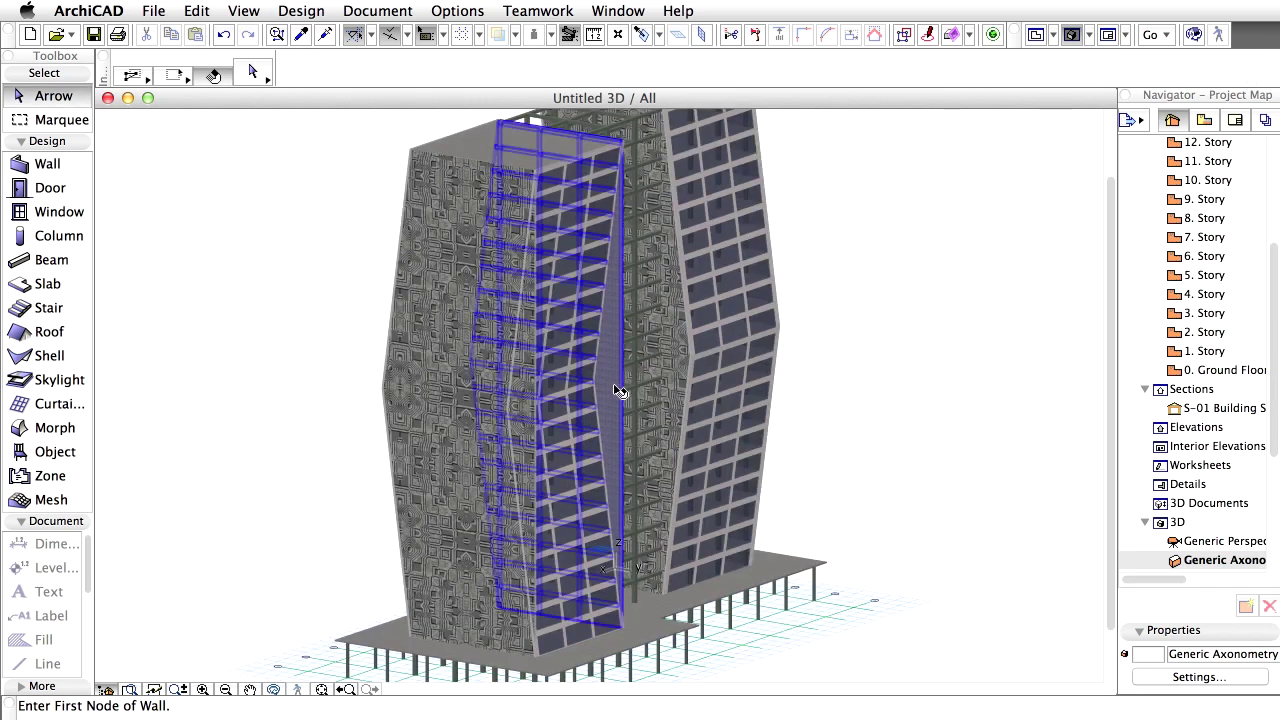
shift+click(420, 367)
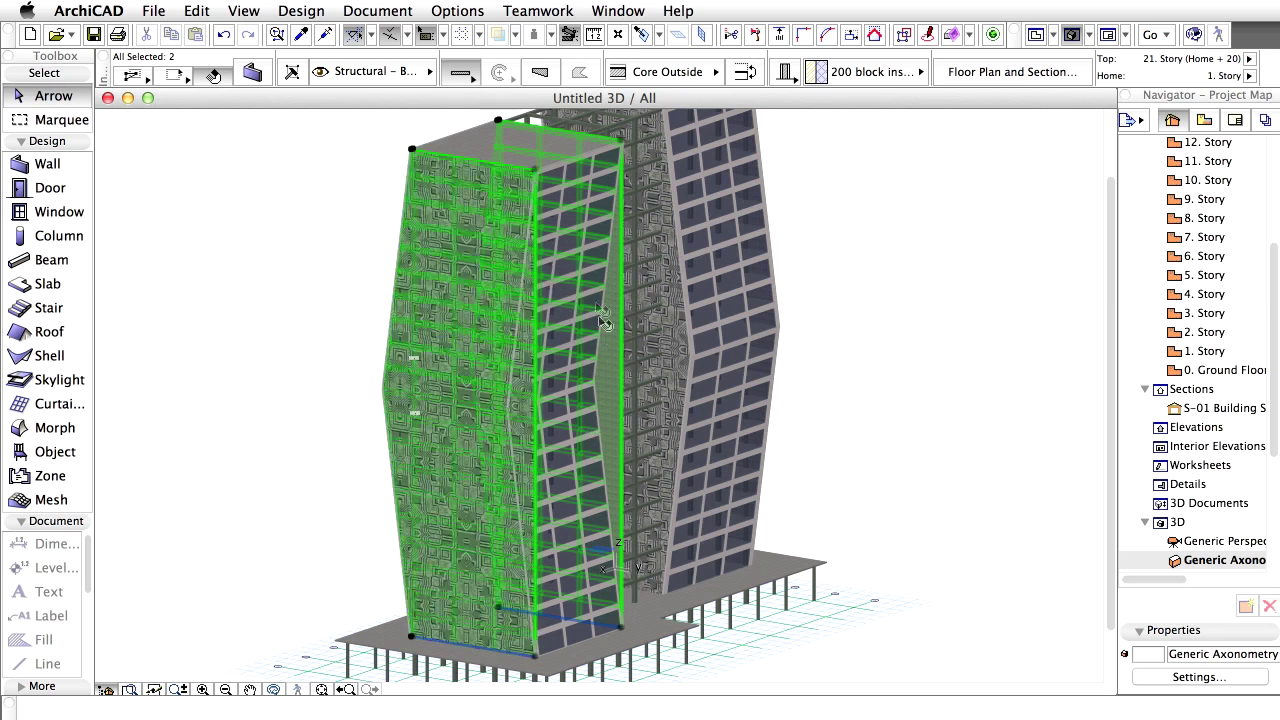
shift+click(600, 196)
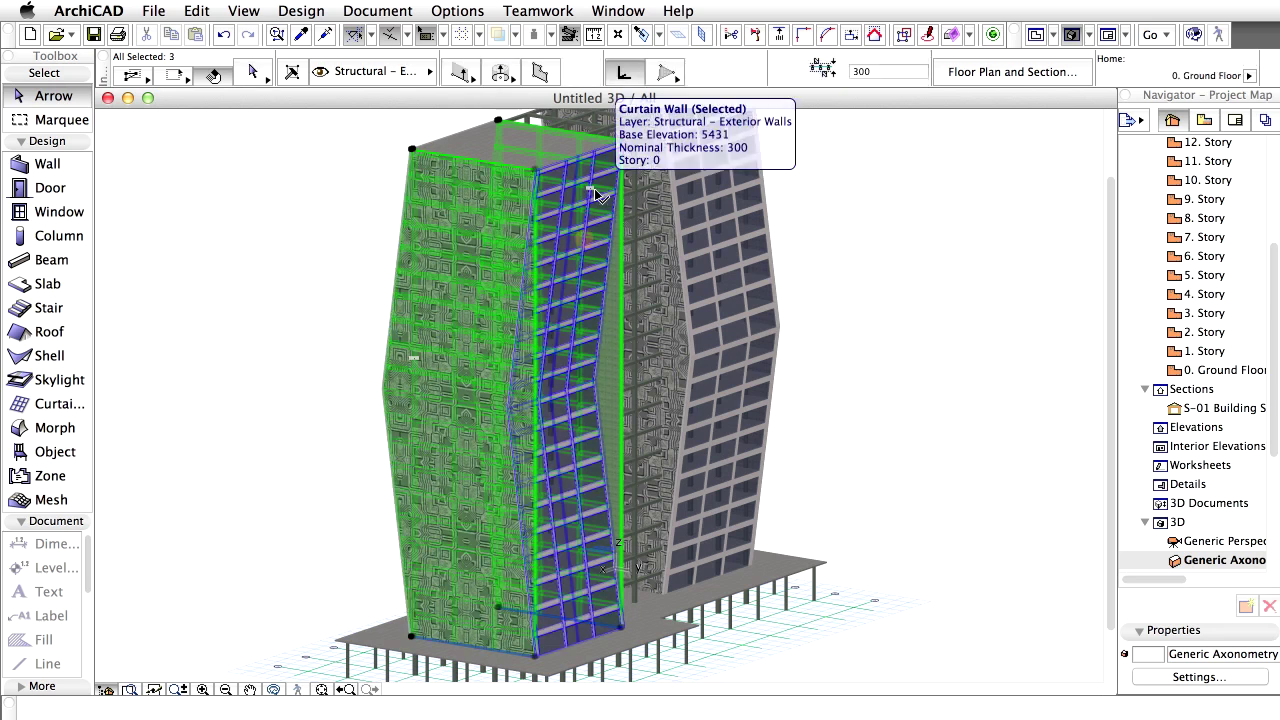
- Join the wall to the curtain walls at curtain wall thickness (Outside 50, Inside 250)
click(305, 14)
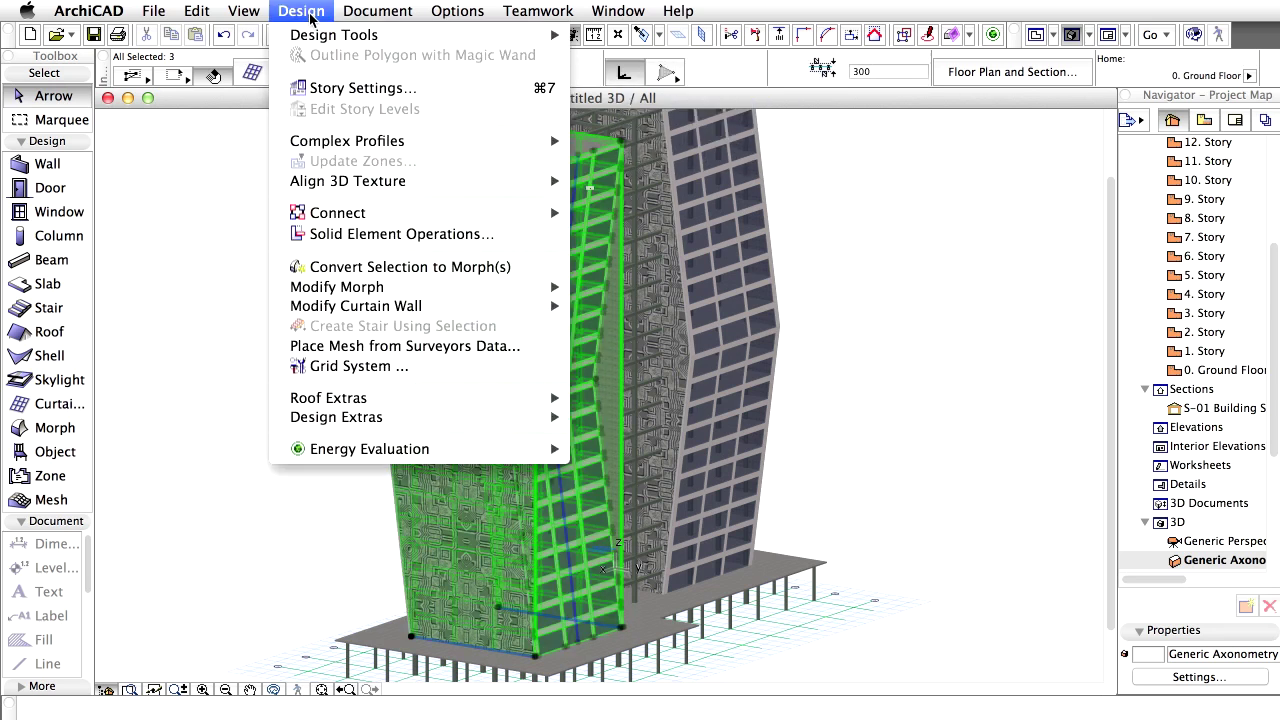
mouse_move(403, 213)
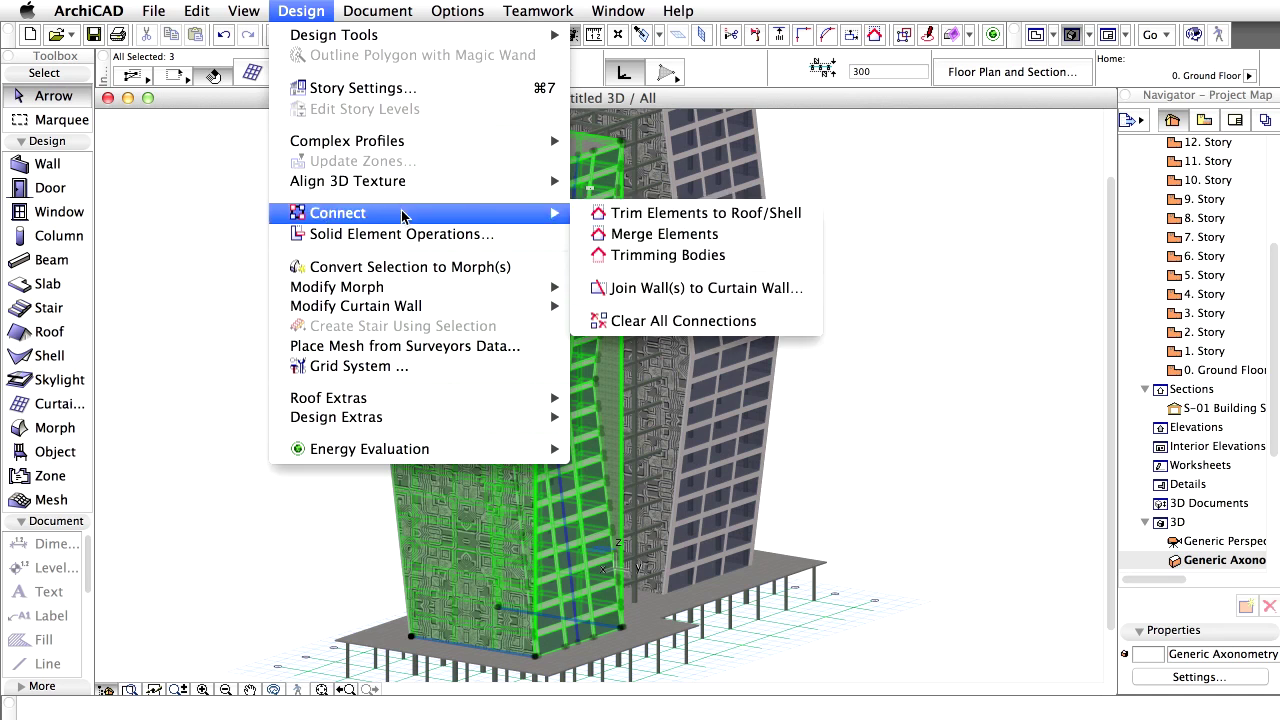
click(787, 289)
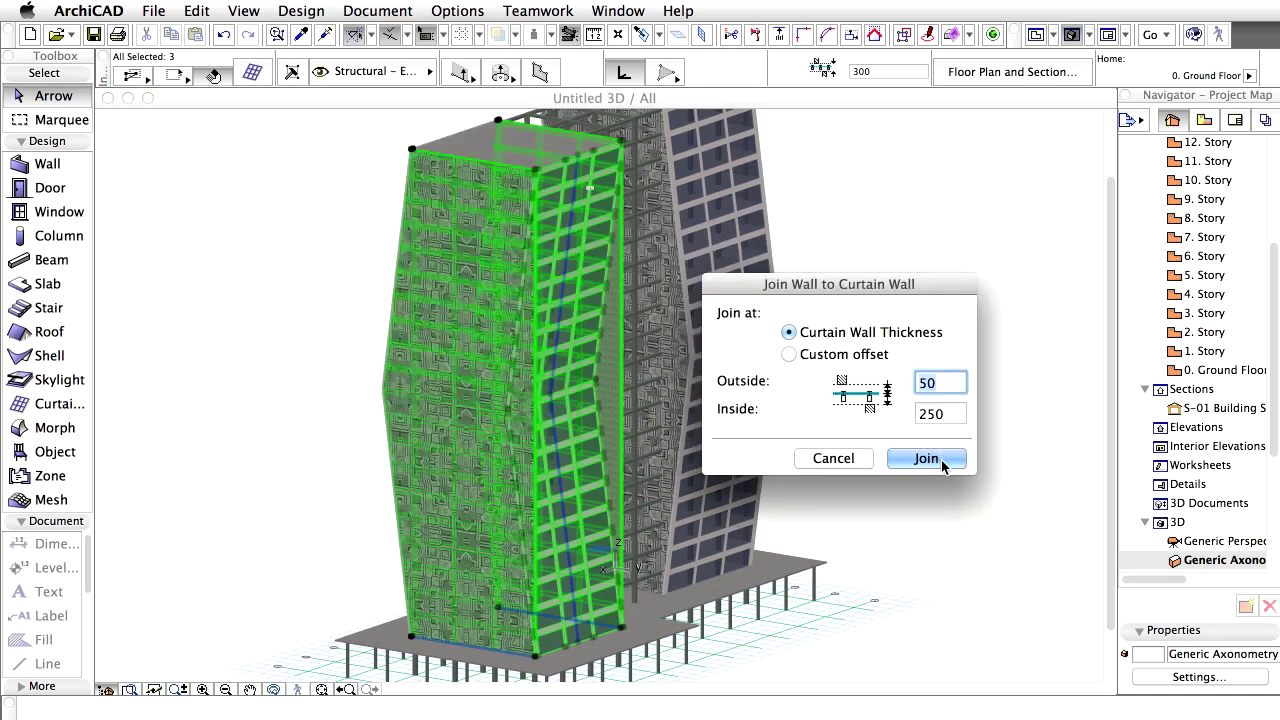
click(944, 460)
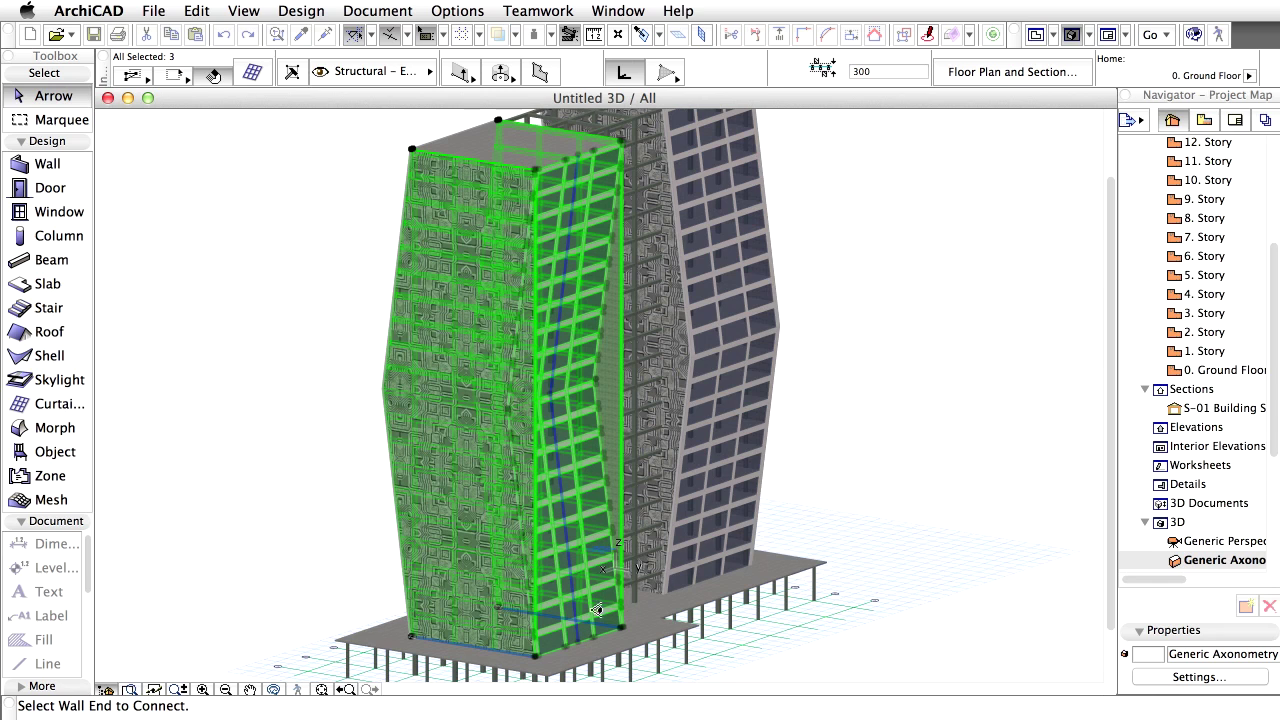
click(535, 665)
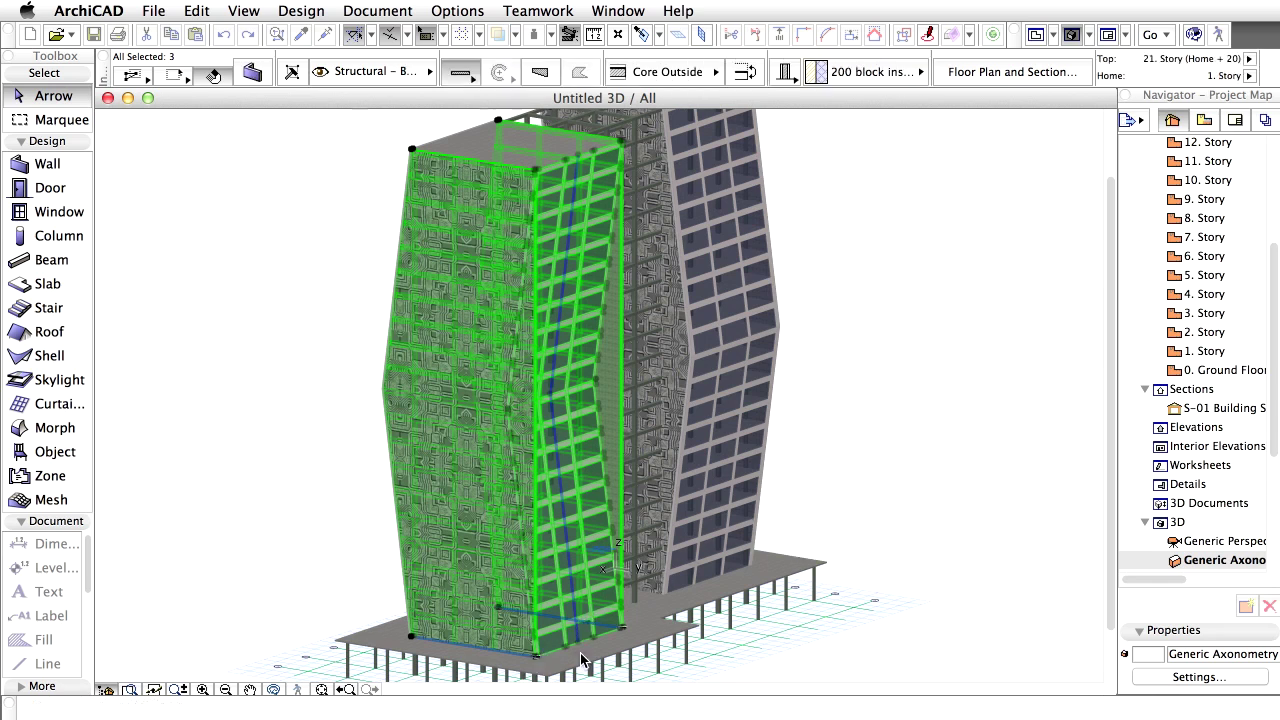